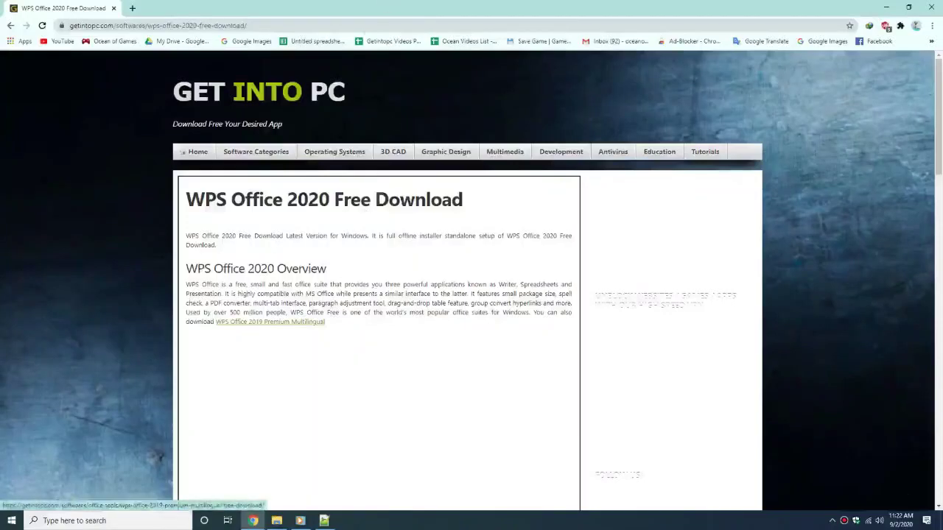
Step: Scroll the Get Into PC page down to the WPS Office 2020 Download Full Setup button
click(375, 26)
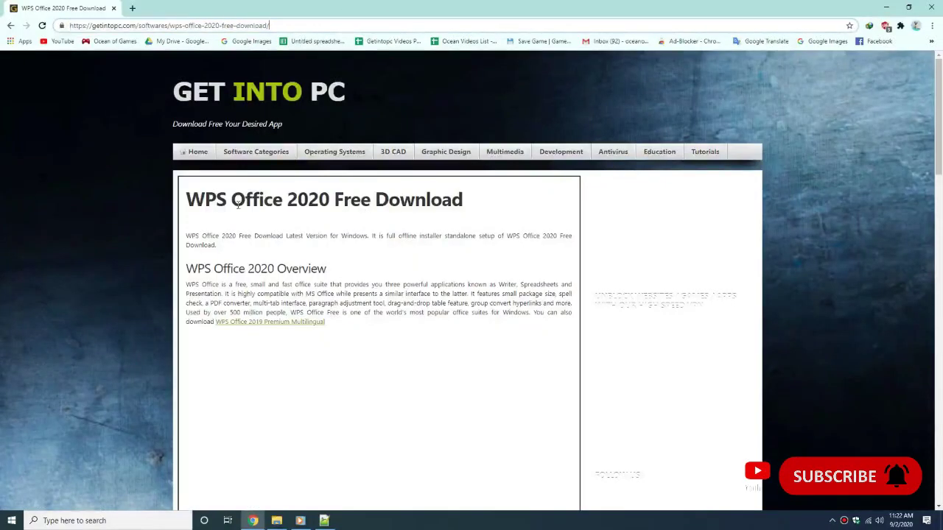
scroll(238, 289, down, 5)
scroll(250, 280, down, 6)
scroll(279, 268, down, 5)
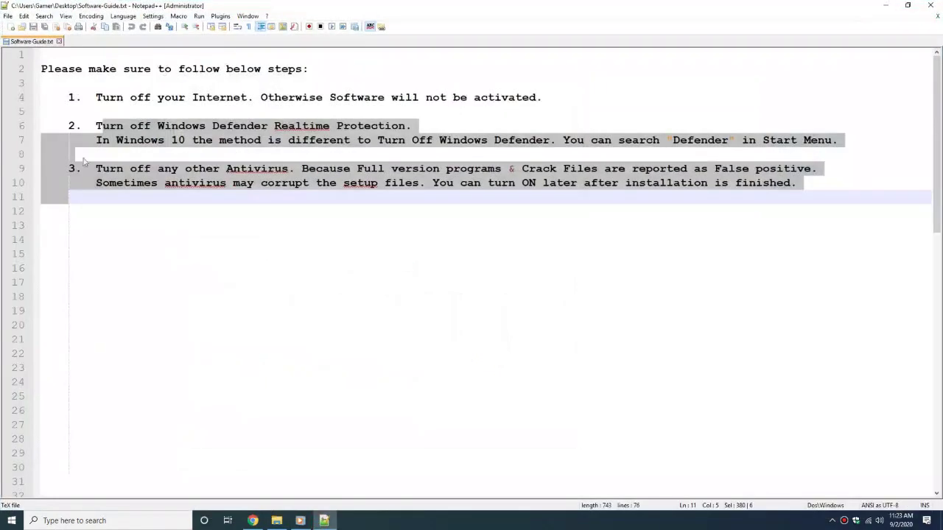
Step: Highlight the guide's opening steps and disconnect from the current Wi-Fi network
drag(44, 68, 294, 58)
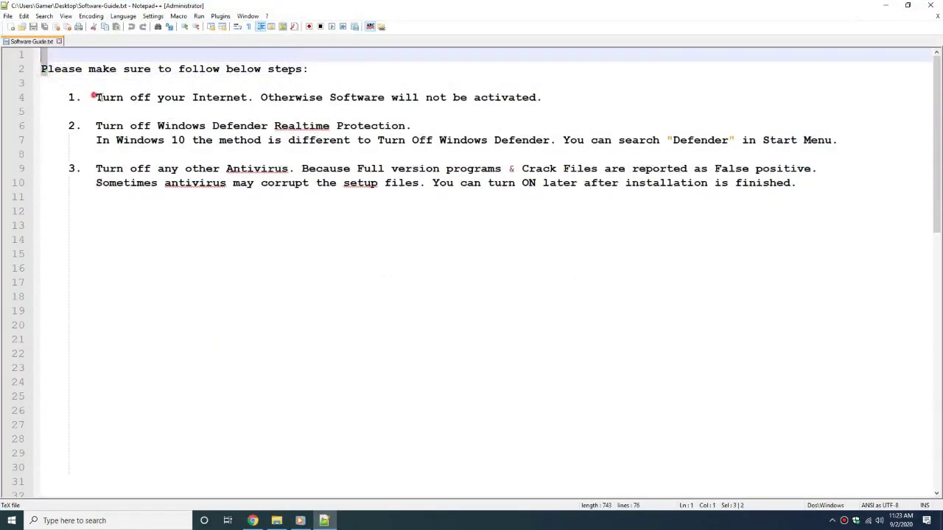
drag(93, 97, 557, 88)
click(545, 97)
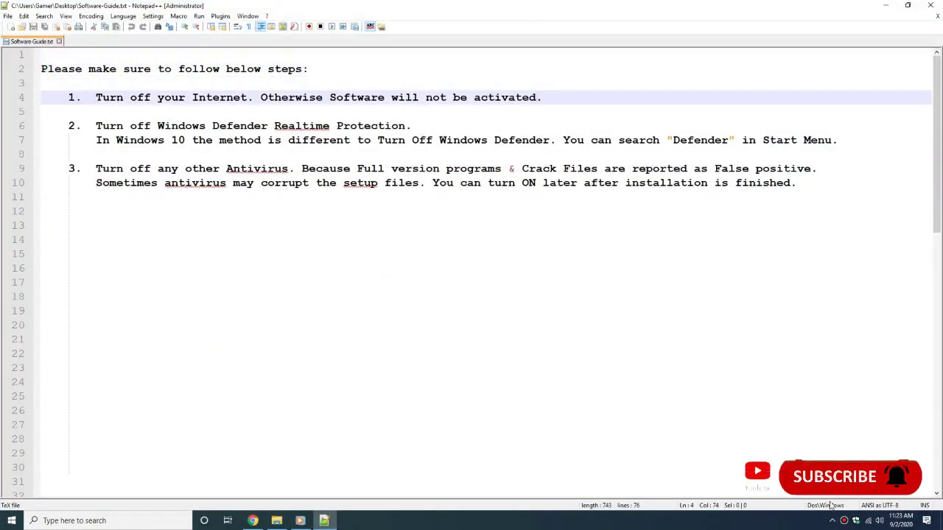
click(867, 521)
click(899, 289)
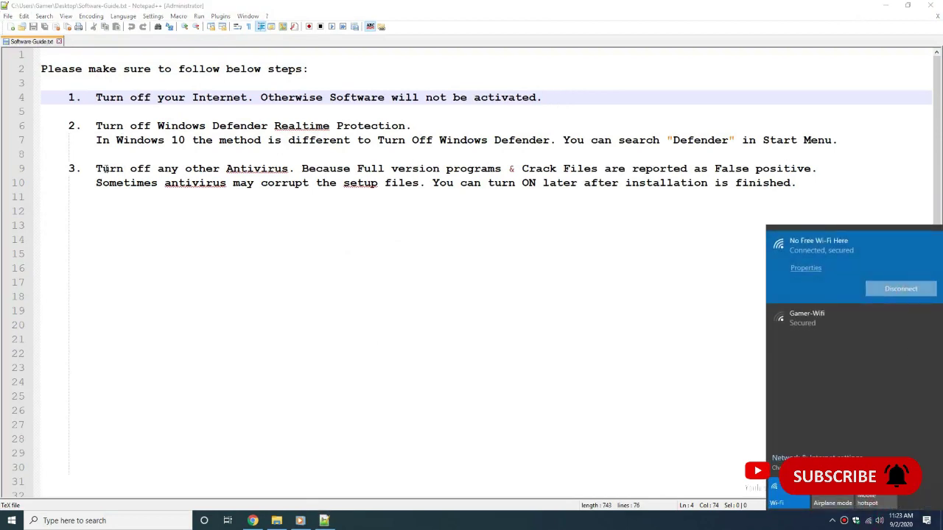
Step: Highlight the antivirus-disabling steps and bring up Windows Security from the tray
drag(95, 126, 808, 168)
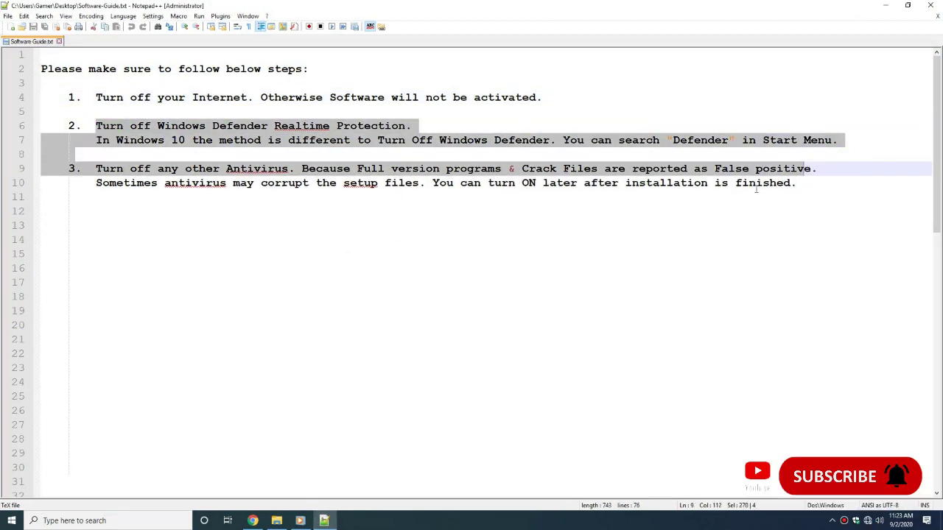
click(856, 521)
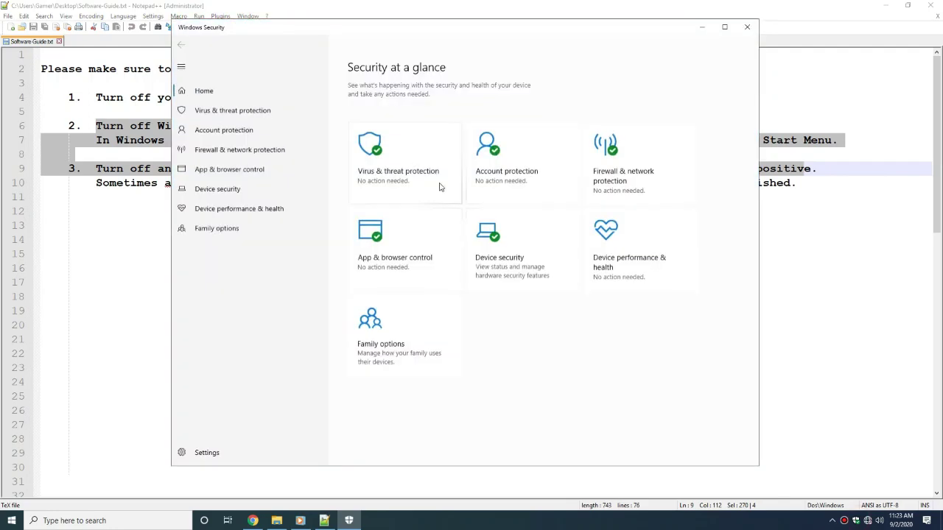
Step: Turn off real-time, cloud-delivered and automatic sample submission protection, then close Windows Security
click(372, 312)
click(359, 266)
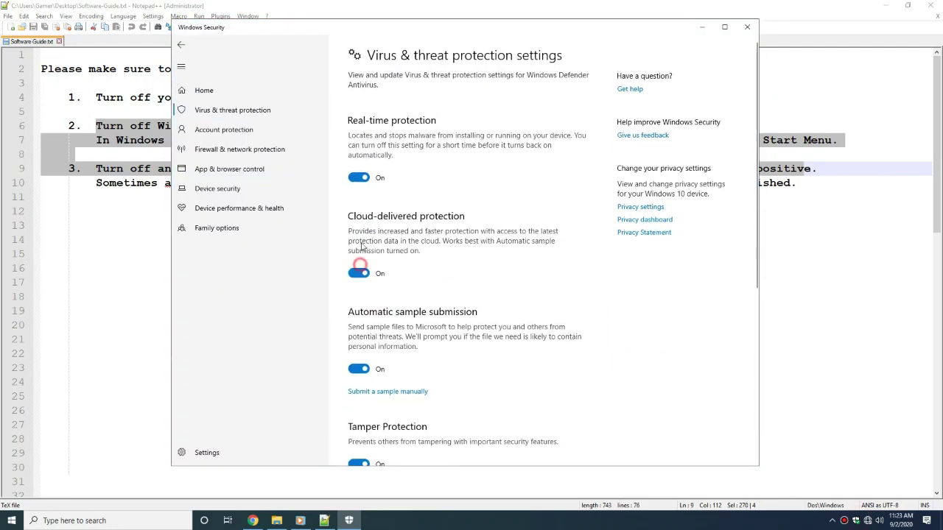
click(359, 179)
click(358, 292)
click(359, 408)
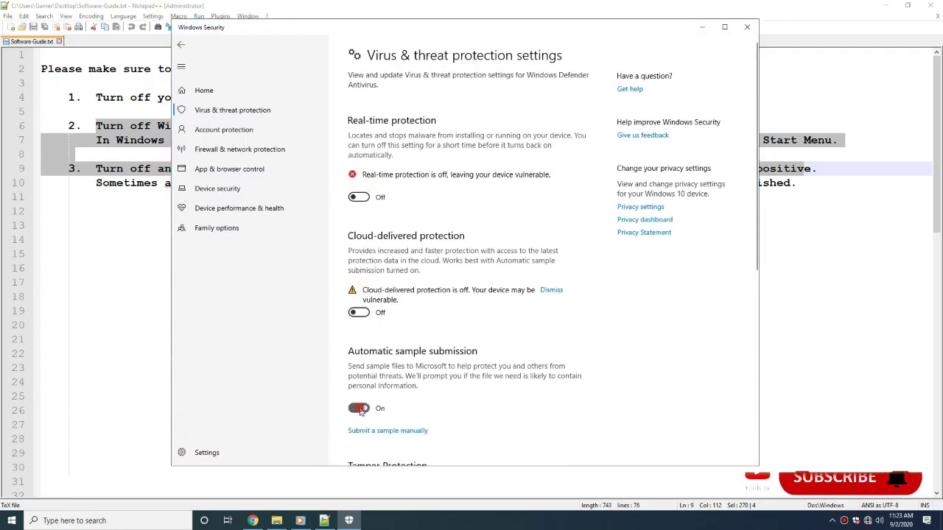
click(567, 405)
click(551, 290)
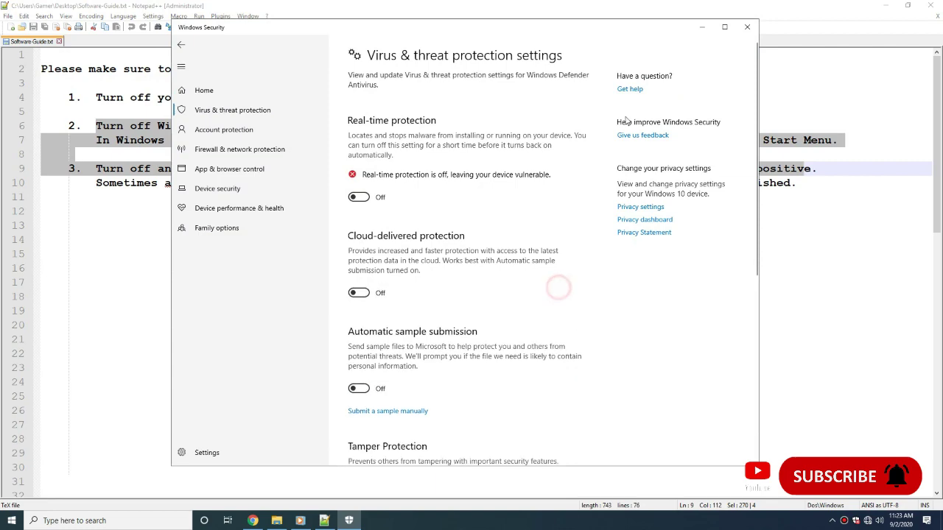
click(747, 27)
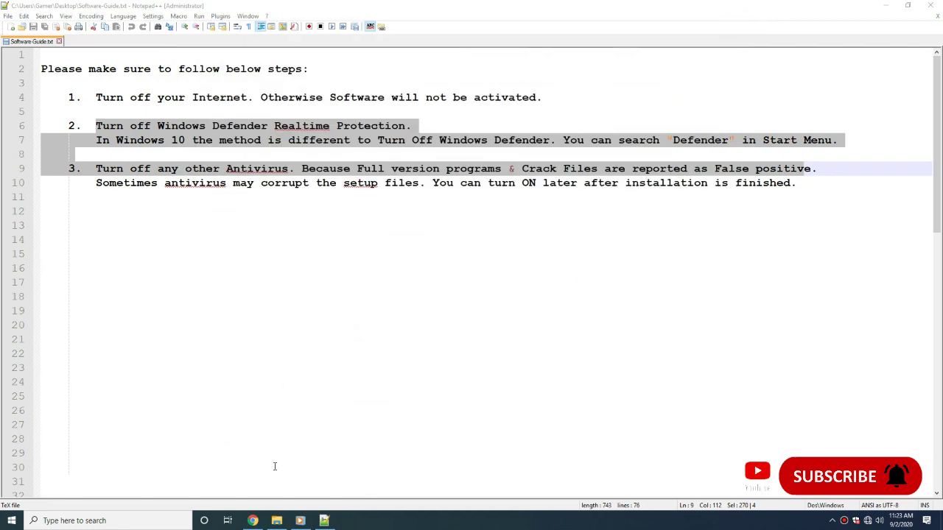
Step: Extract the WPS Office archive on Game (D:) with its password and run Setup
click(276, 521)
right_click(121, 205)
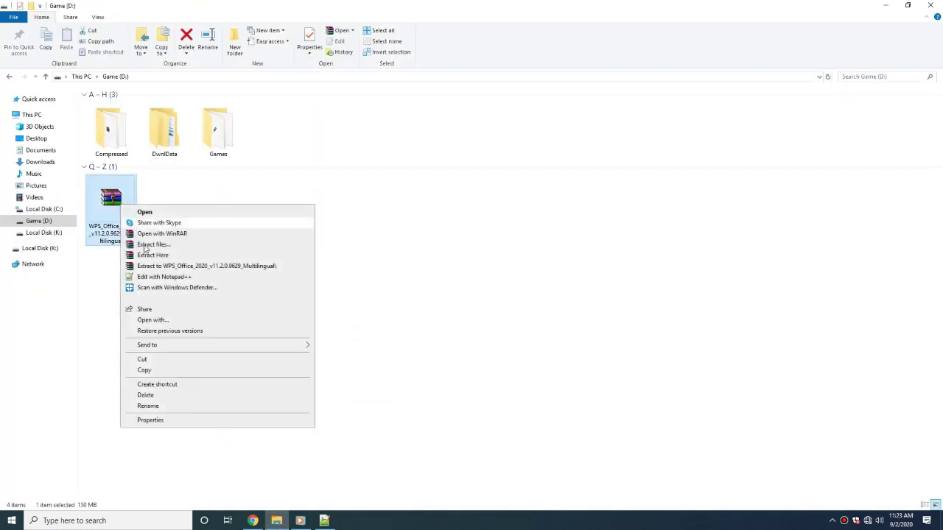
click(157, 267)
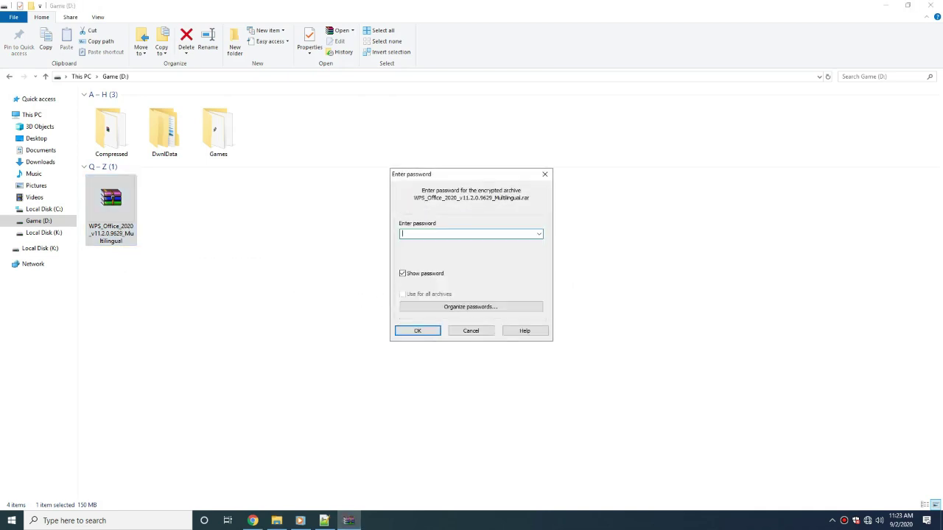
key(Return)
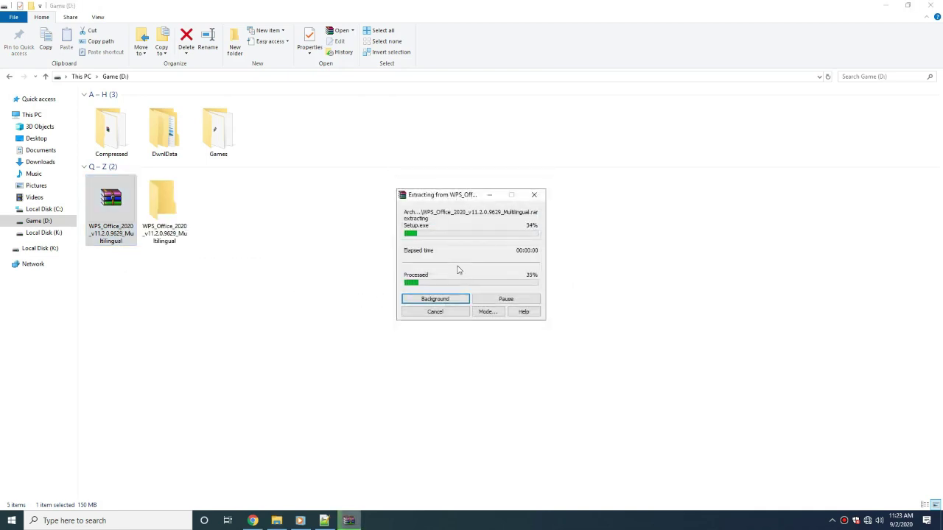
double_click(175, 234)
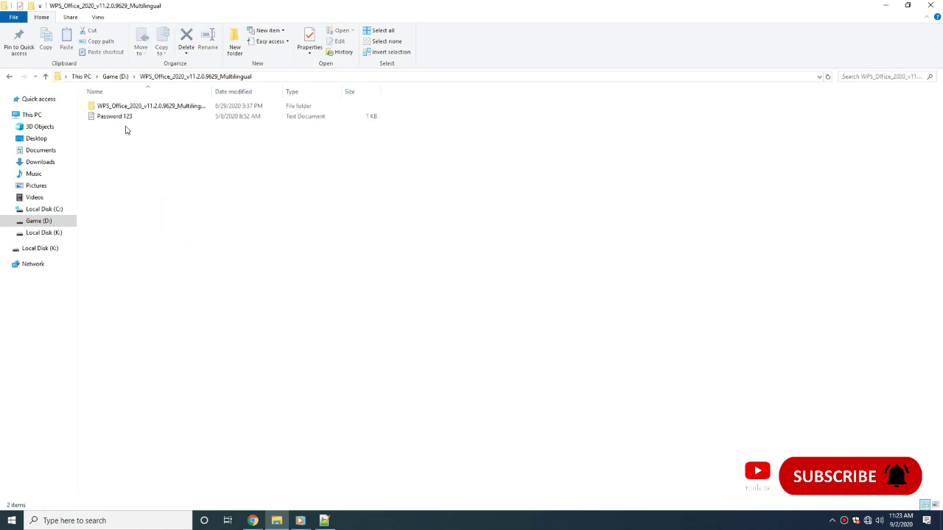
double_click(103, 126)
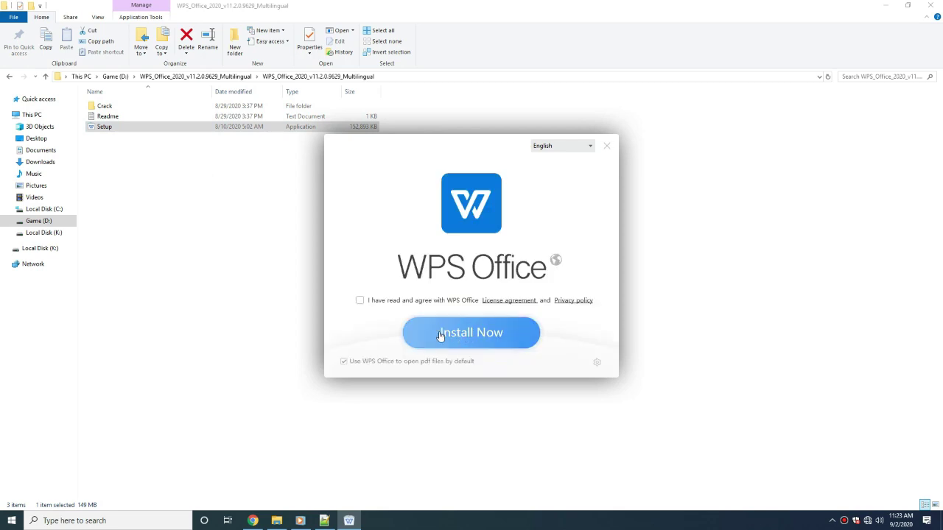
Step: Accept the WPS Office licence agreement and start the installation
click(365, 307)
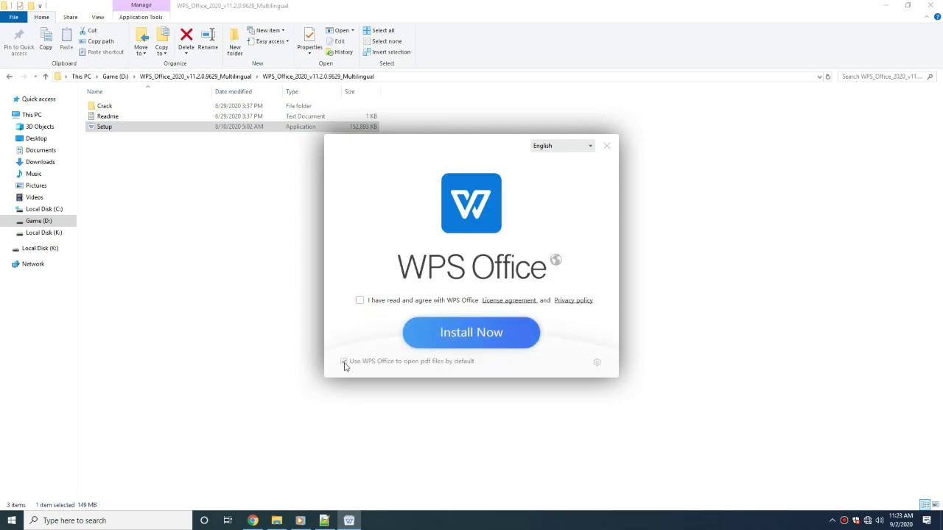
click(359, 300)
click(452, 333)
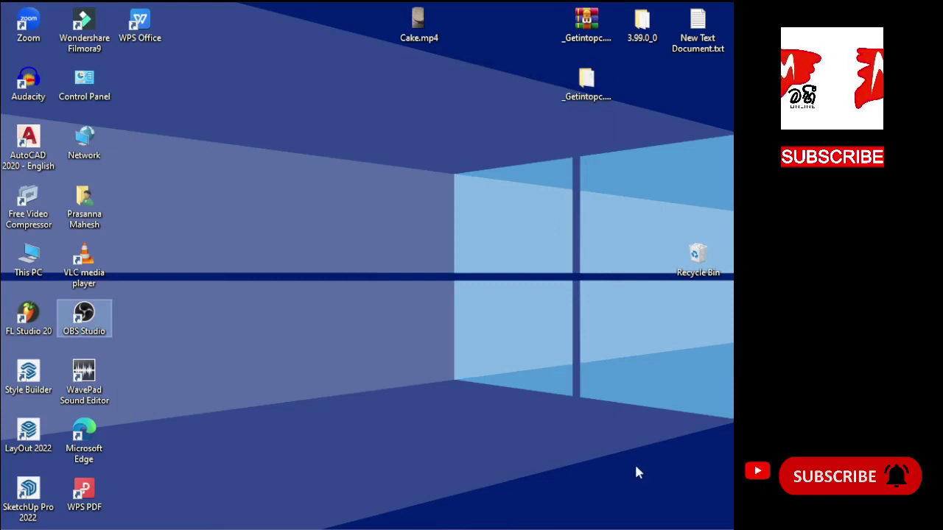
Step: Move Cake.mp4 beside the top-right desktop files, then refresh the desktop
click(418, 524)
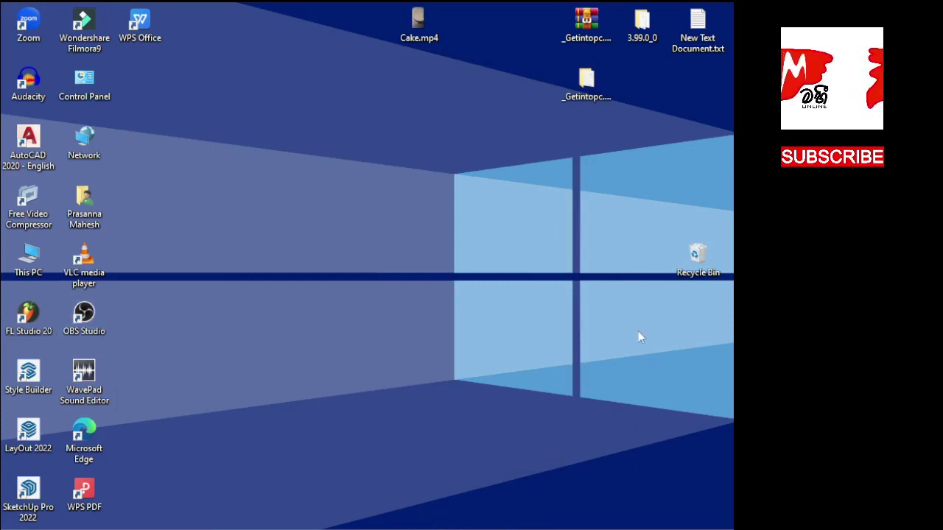
drag(417, 22, 638, 87)
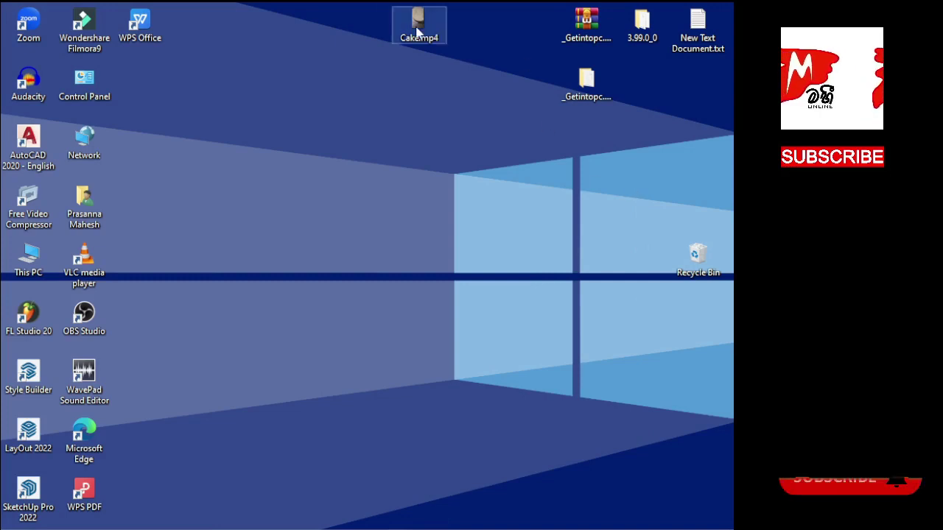
click(474, 131)
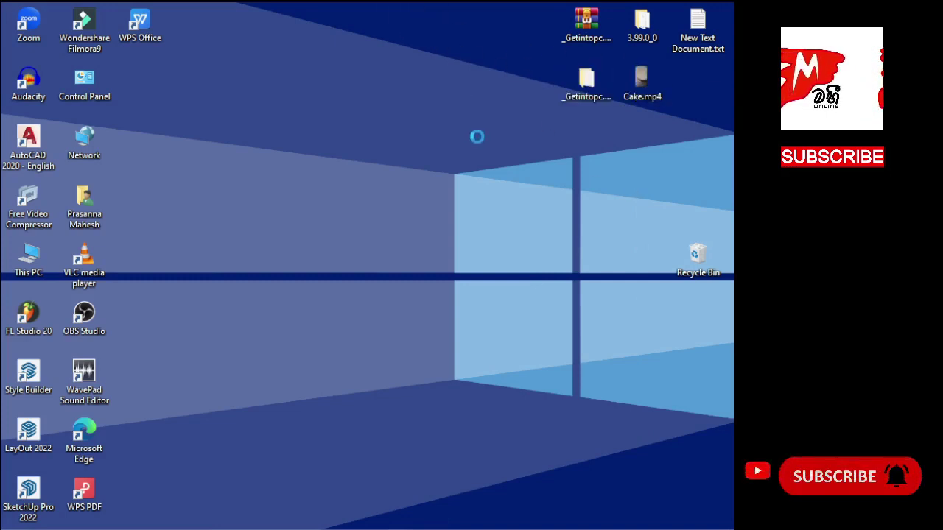
right_click(468, 83)
click(489, 123)
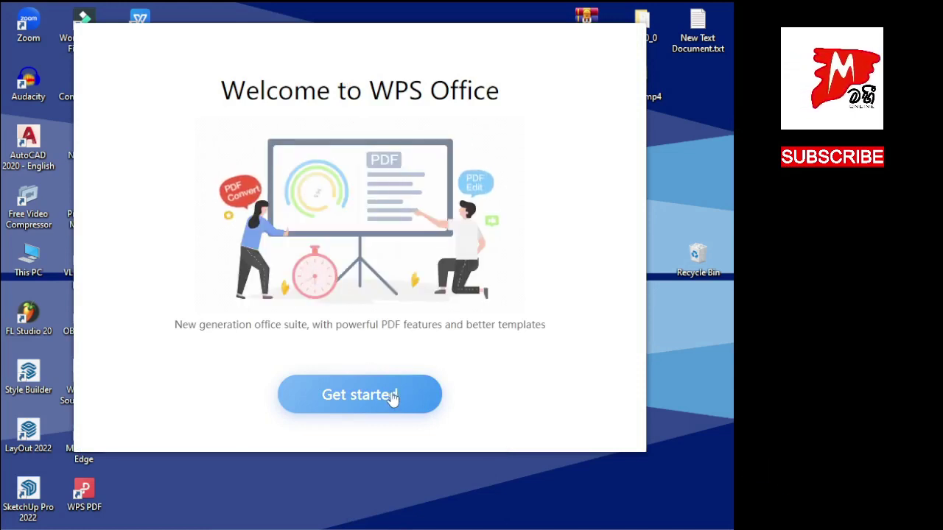
Step: Return to the Welcome to WPS Office screen and reposition the window right and down
click(361, 392)
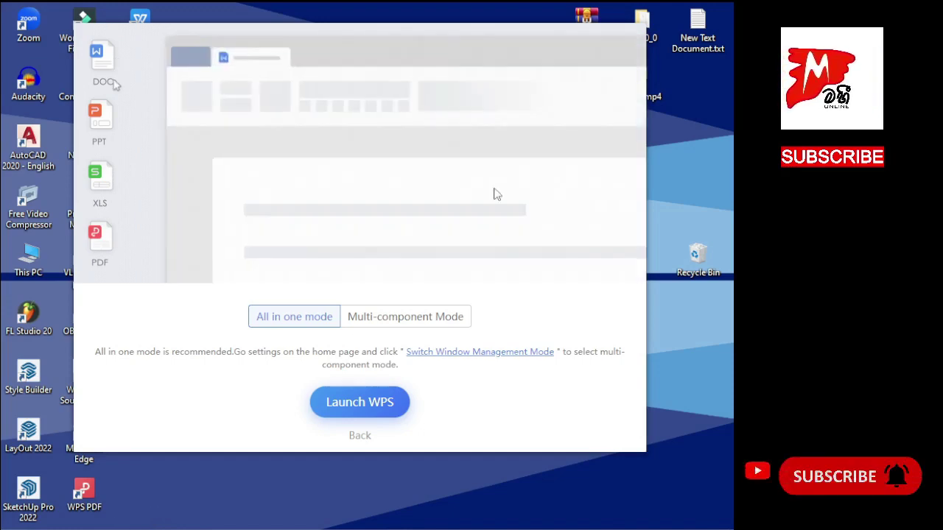
click(363, 439)
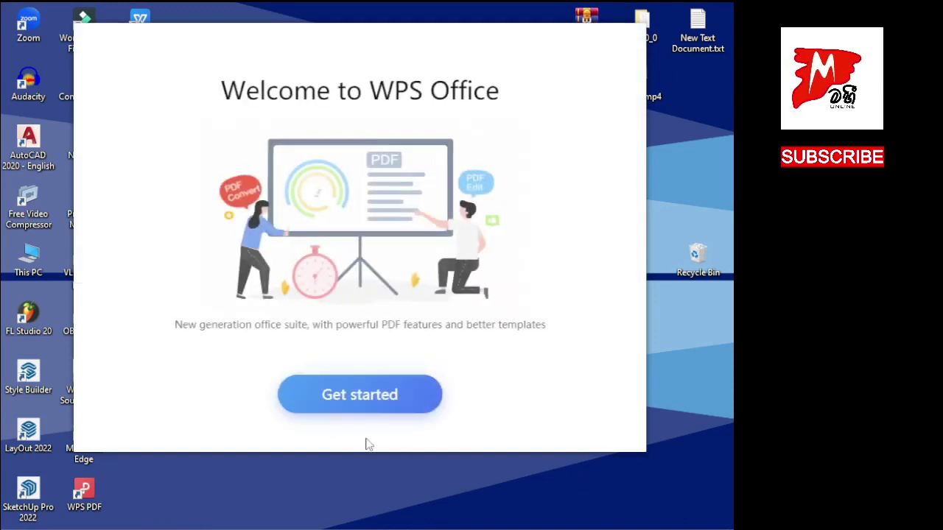
drag(233, 38, 299, 75)
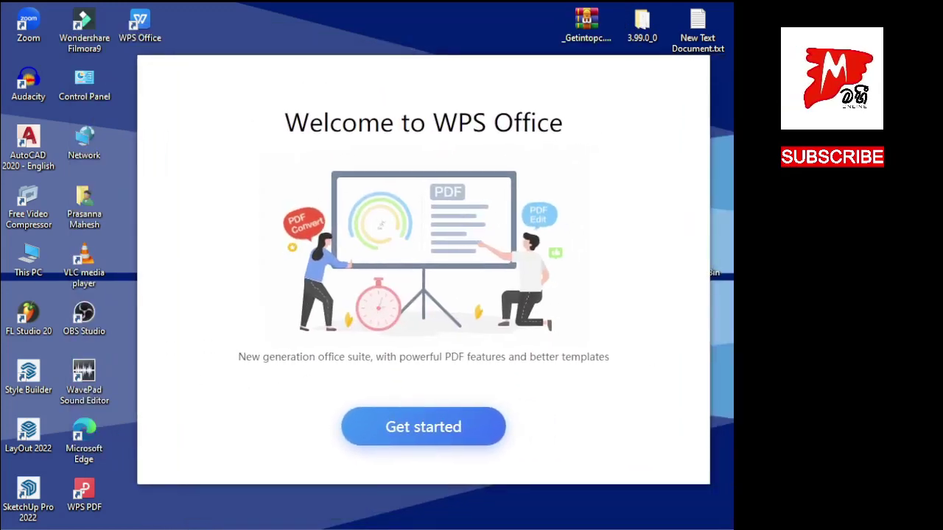
Step: Copy auth.dll from the WPS_Office_2020 Crack folder, then minimize Explorer
mouse_move(245, 527)
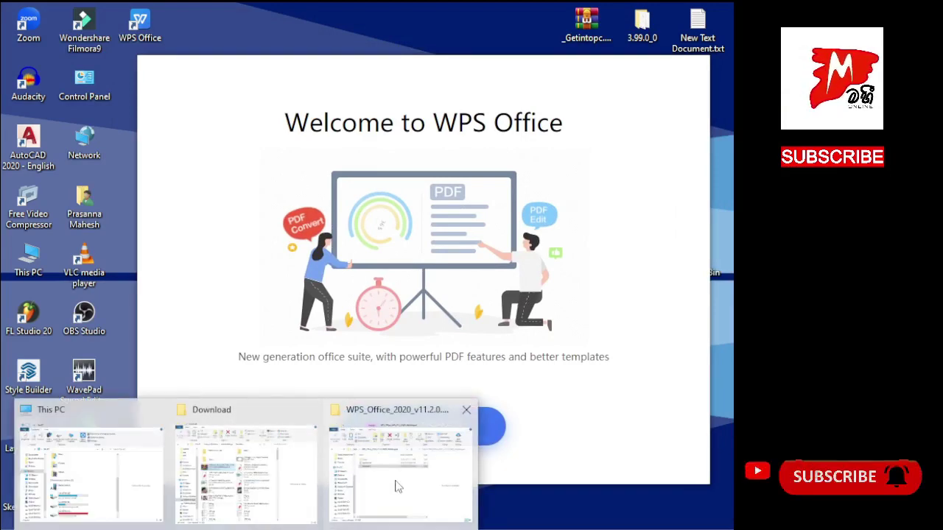
click(397, 486)
double_click(158, 263)
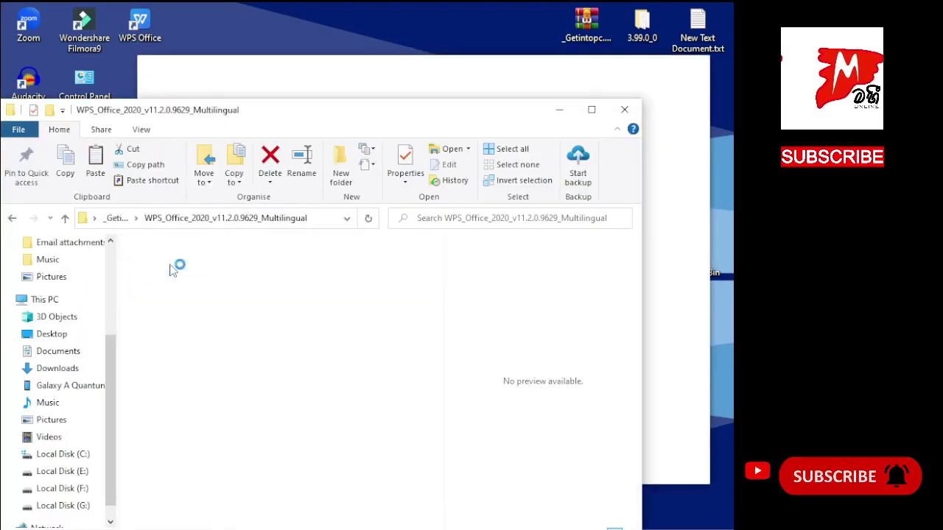
click(183, 273)
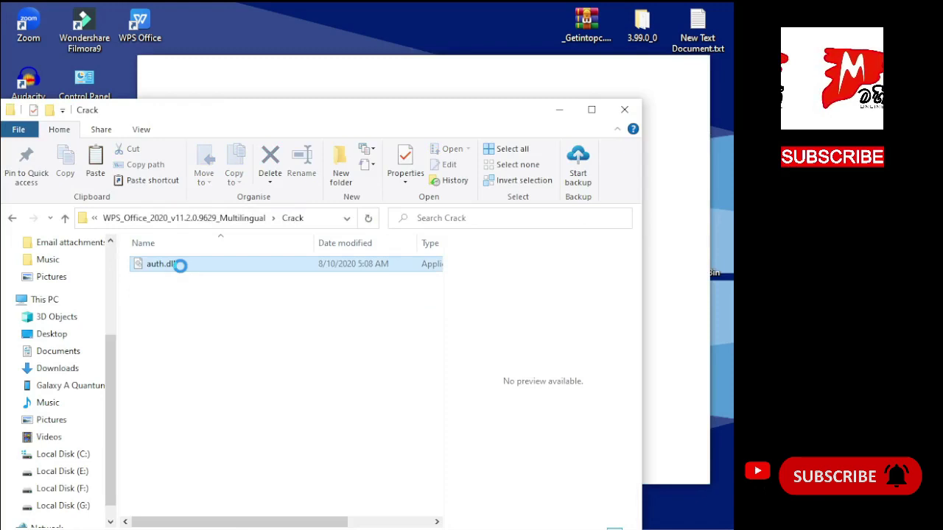
right_click(181, 265)
click(257, 446)
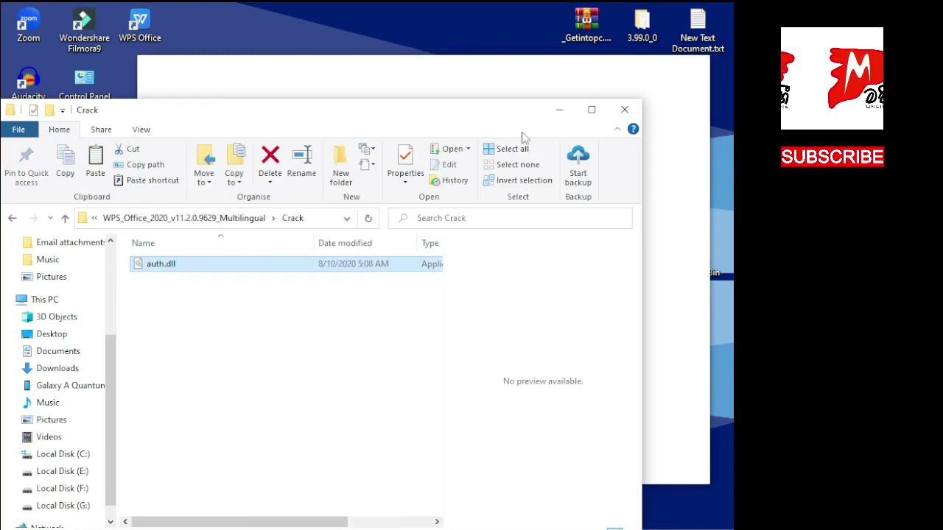
click(560, 116)
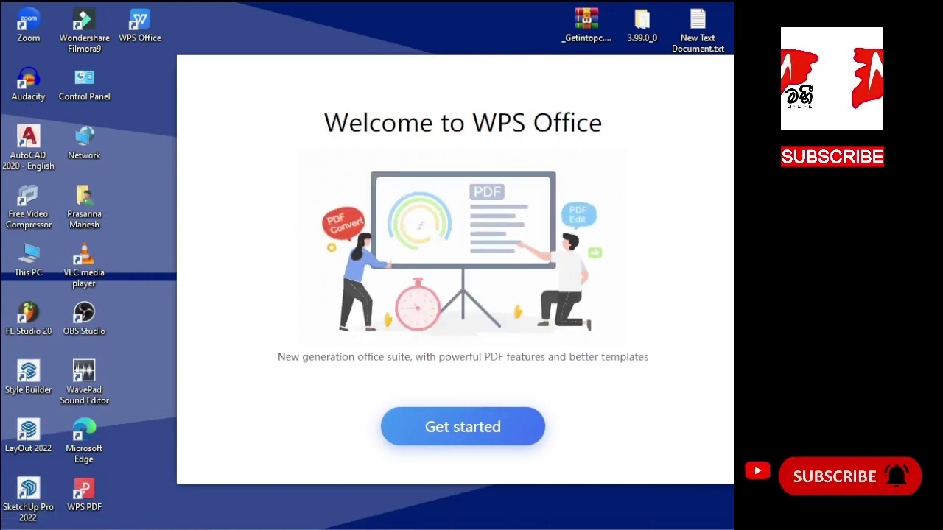
Step: Open the file location of the WPS PDF desktop shortcut
right_click(92, 505)
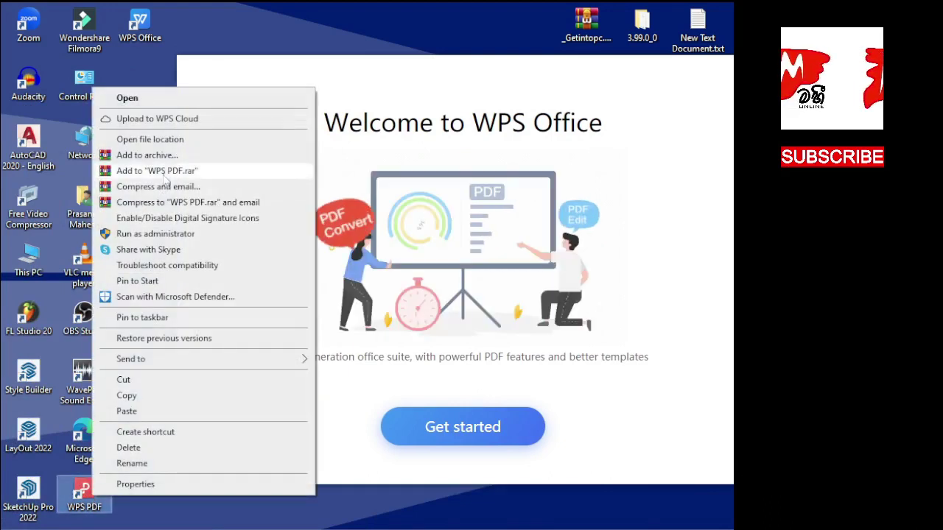
click(169, 144)
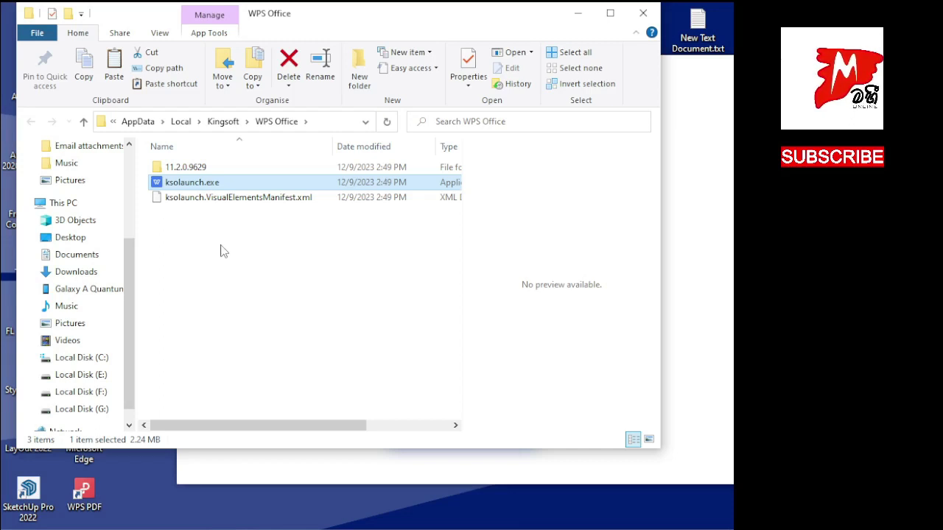
Step: Paste auth.dll into AppData\Local\Kingsoft\WPS Office next to ksolaunch.exe
click(225, 254)
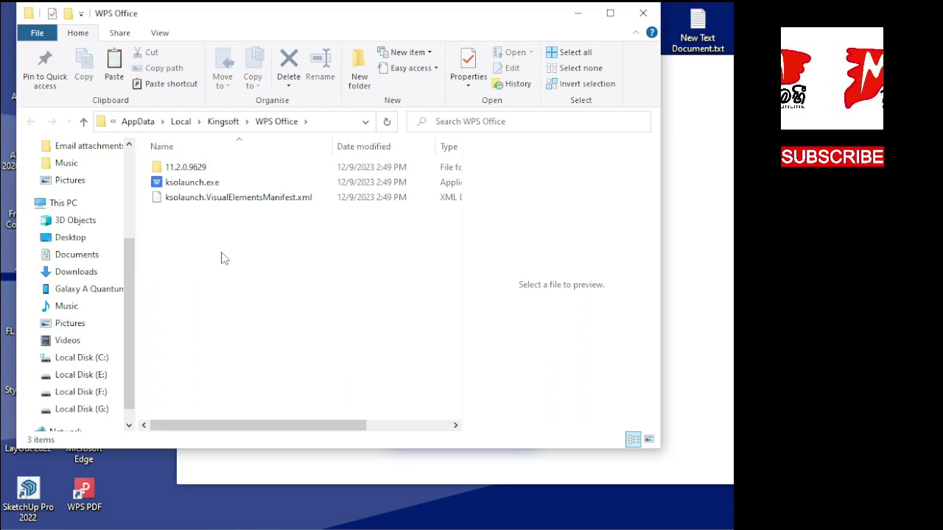
right_click(221, 257)
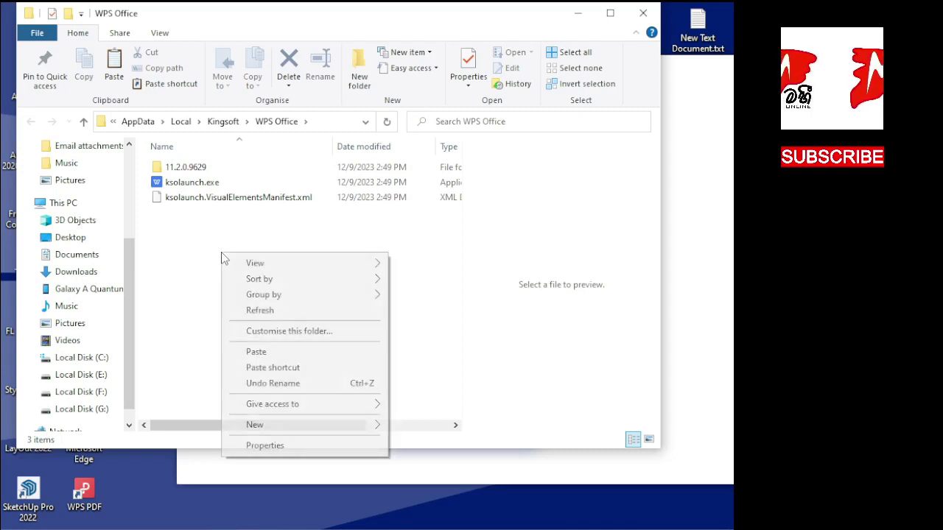
click(254, 352)
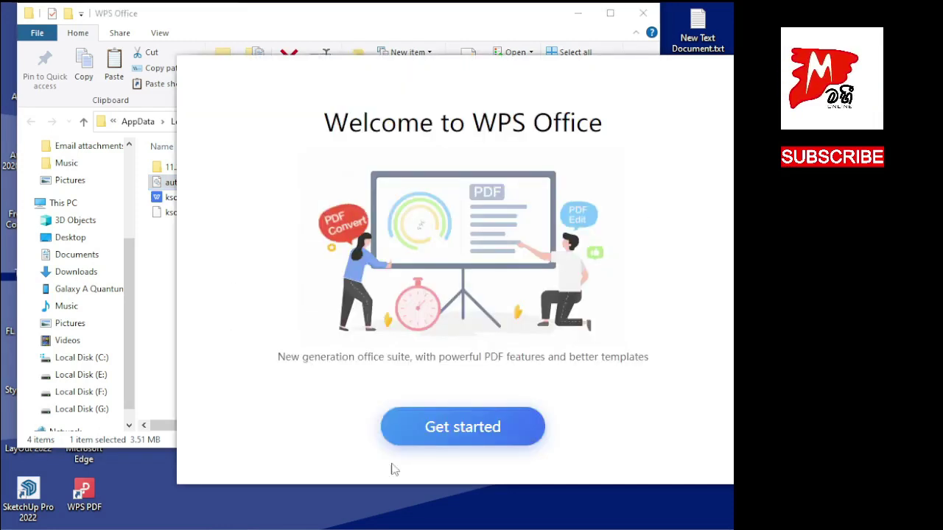
Step: Launch WPS Office in All in one mode, refreshing the desktop twice while it loads
click(421, 434)
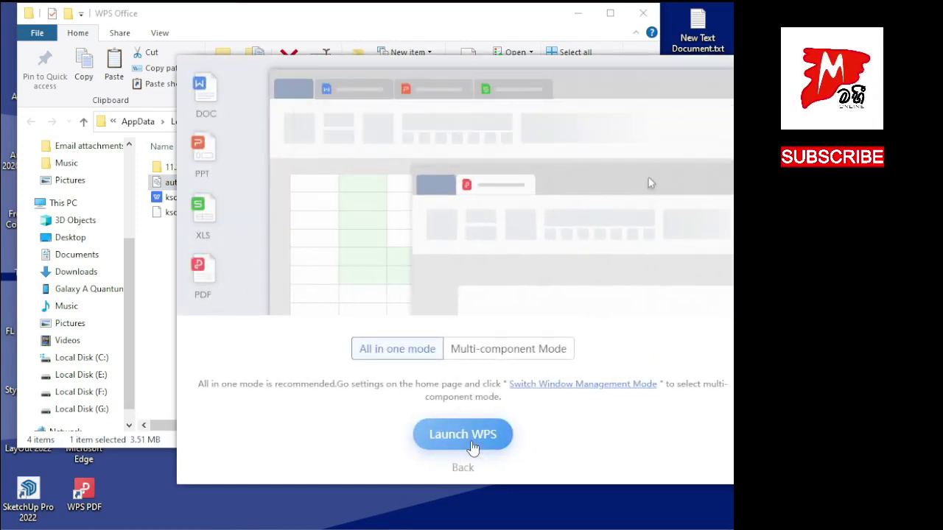
click(472, 446)
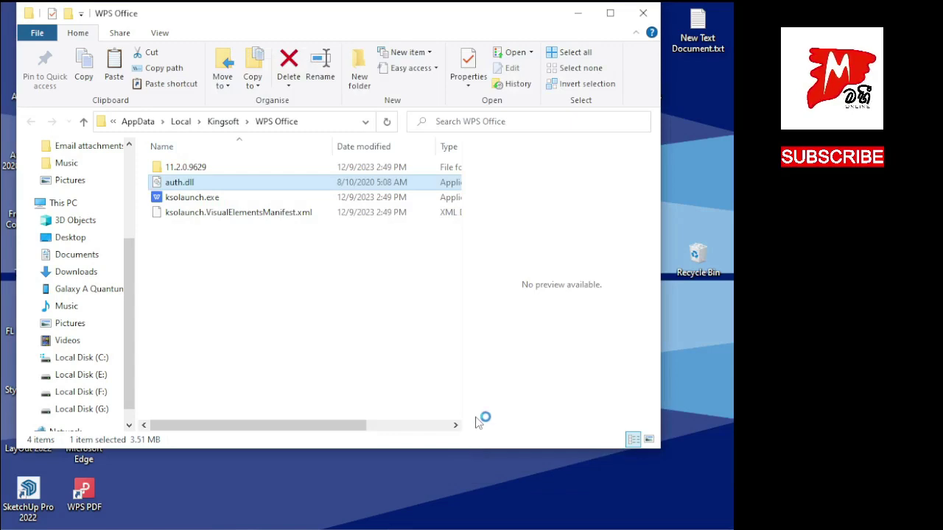
click(589, 22)
right_click(411, 62)
click(441, 105)
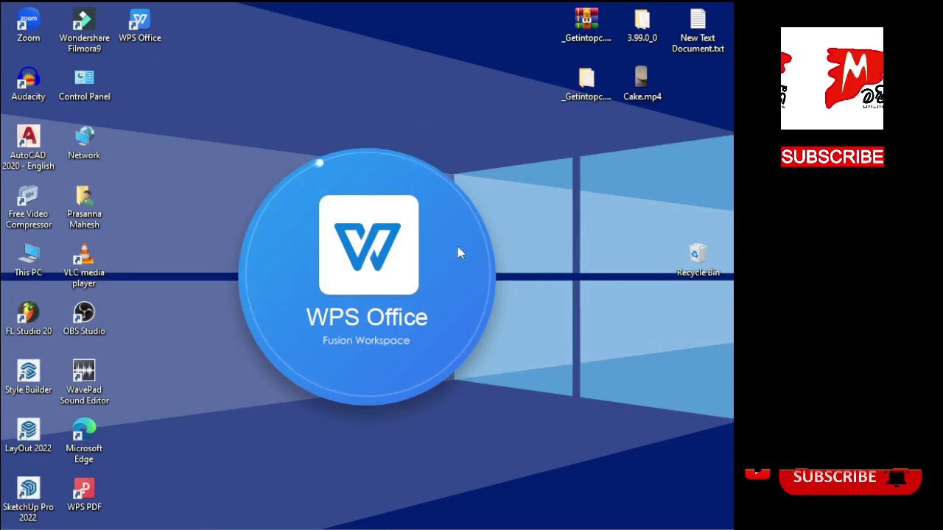
right_click(481, 72)
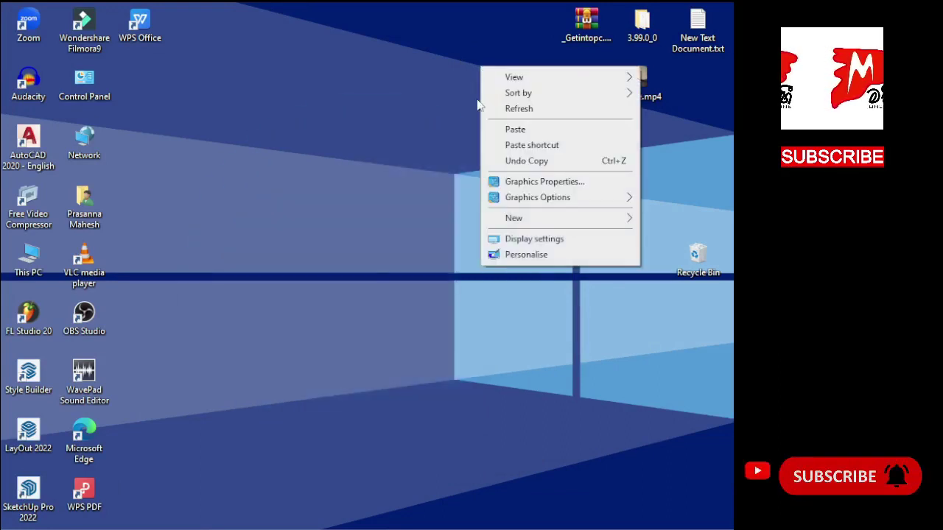
click(516, 109)
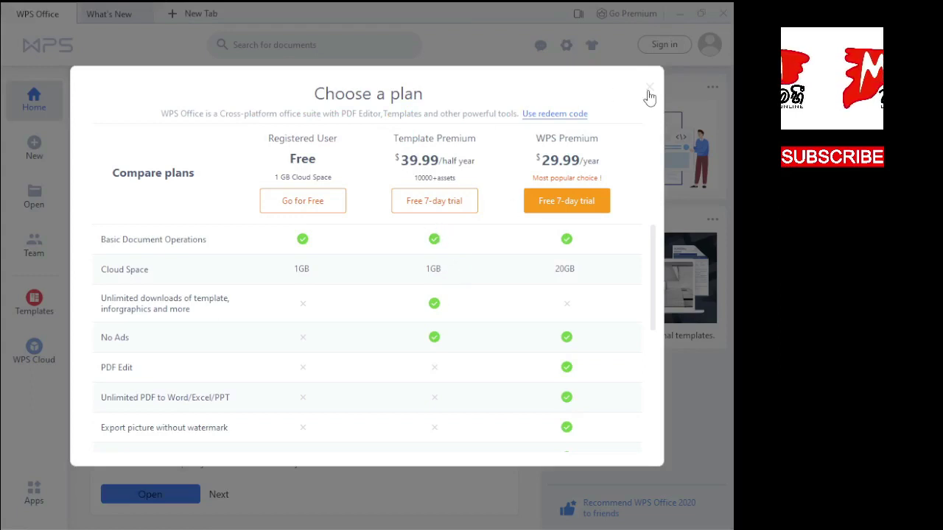
Step: Close the Choose a plan offer and the Open dialog without opening any file
scroll(542, 285, down, 3)
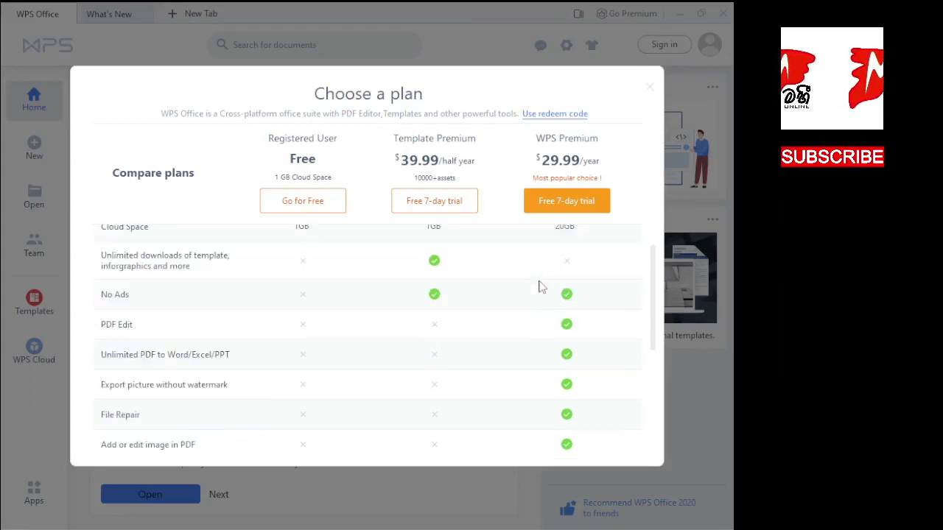
click(650, 87)
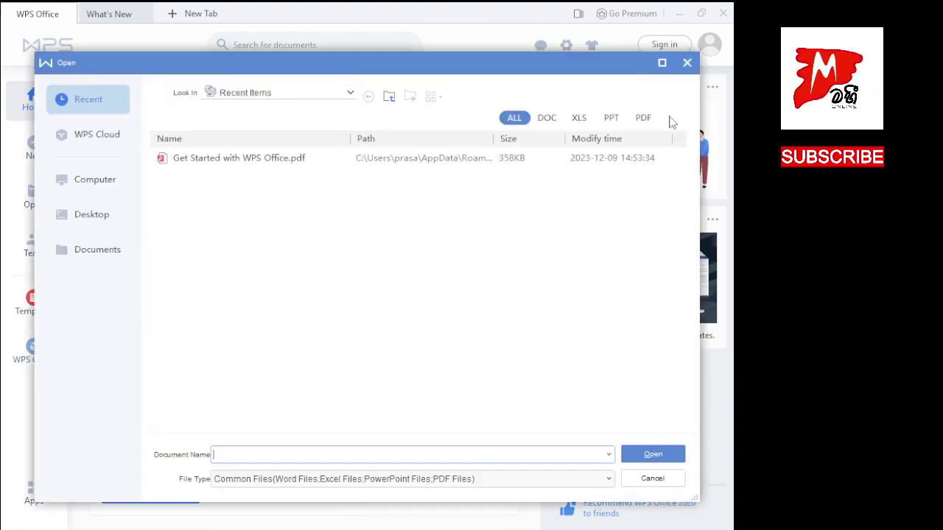
click(684, 69)
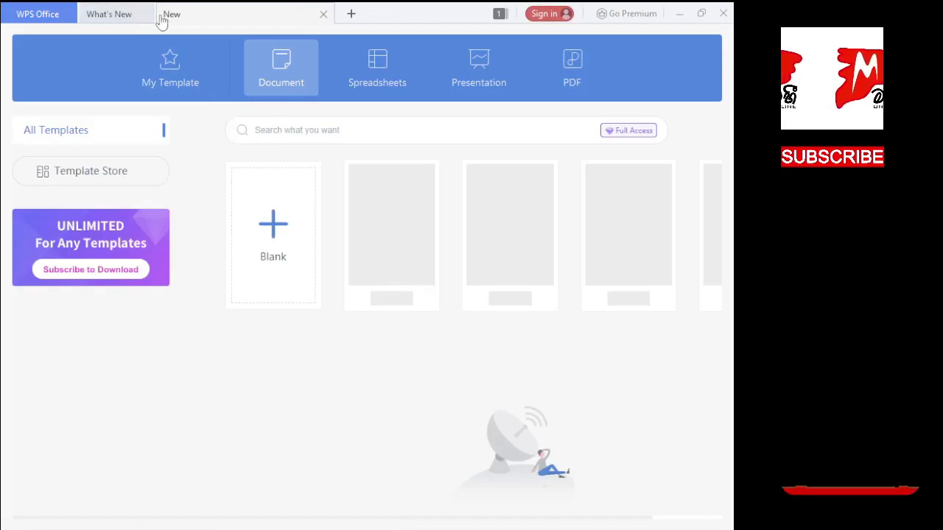
Step: Close What's New, create a blank Writer document and glance at its paragraph styles list
click(142, 15)
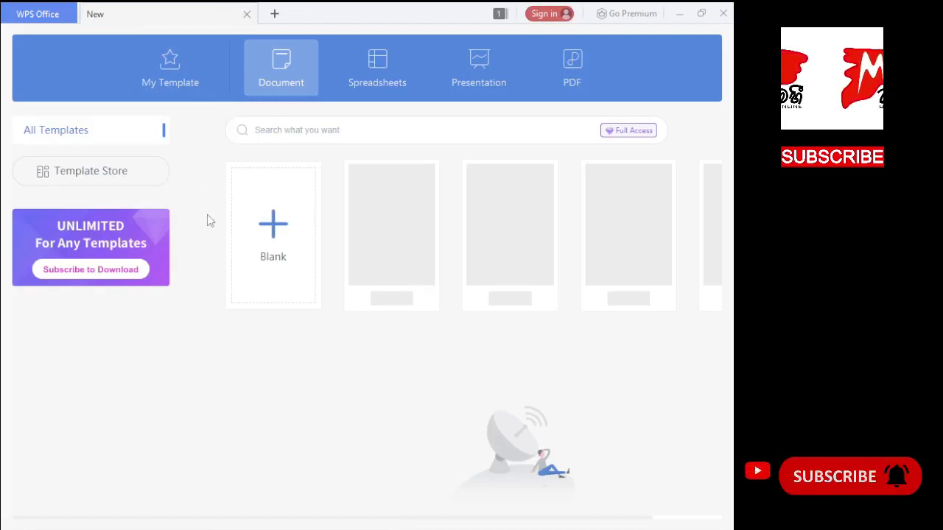
click(269, 230)
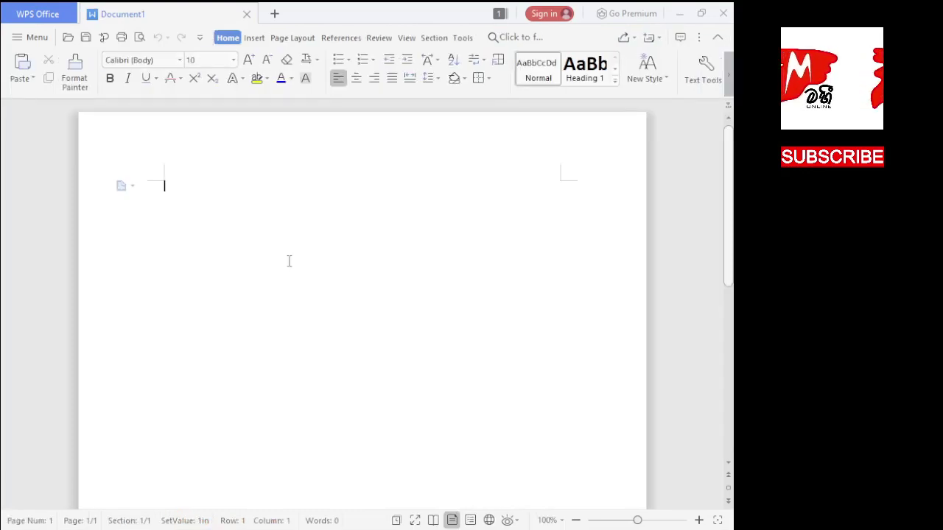
click(614, 81)
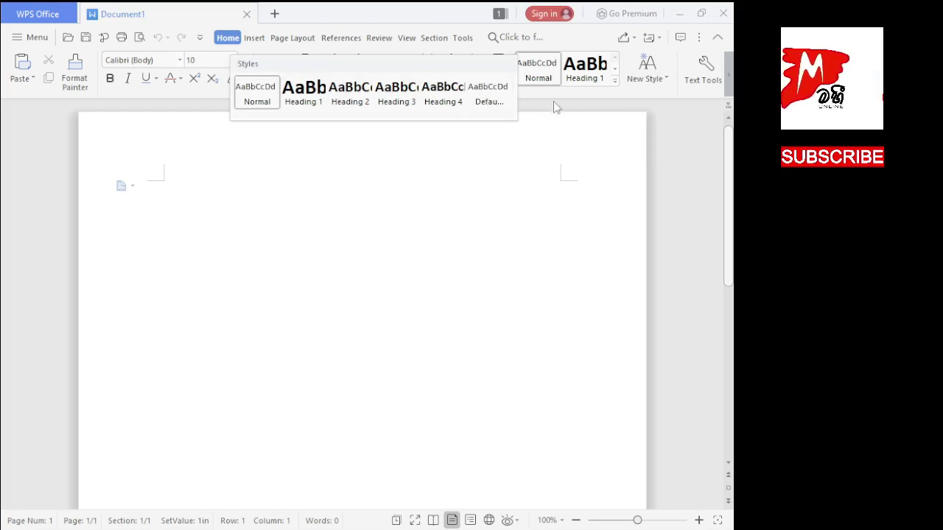
click(191, 180)
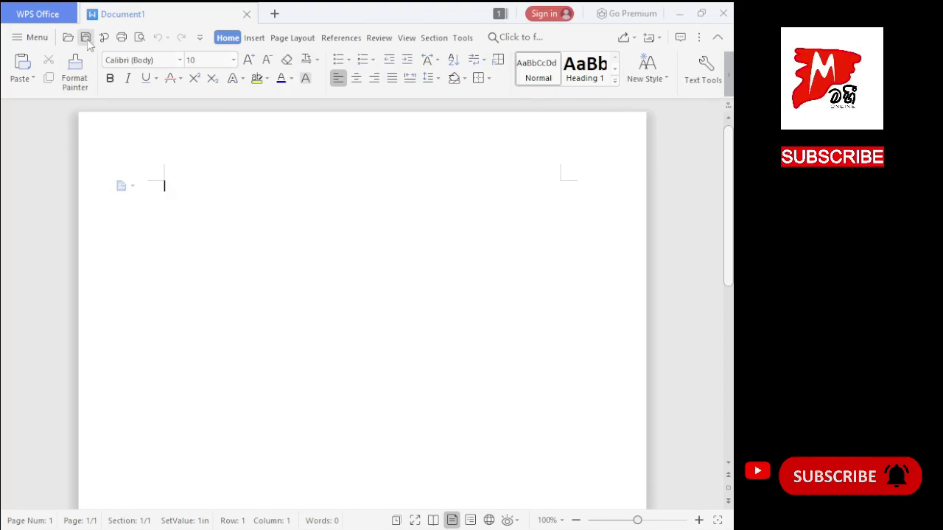
Step: Open and close the Options dialog from the file menu, then close the blank document
click(20, 45)
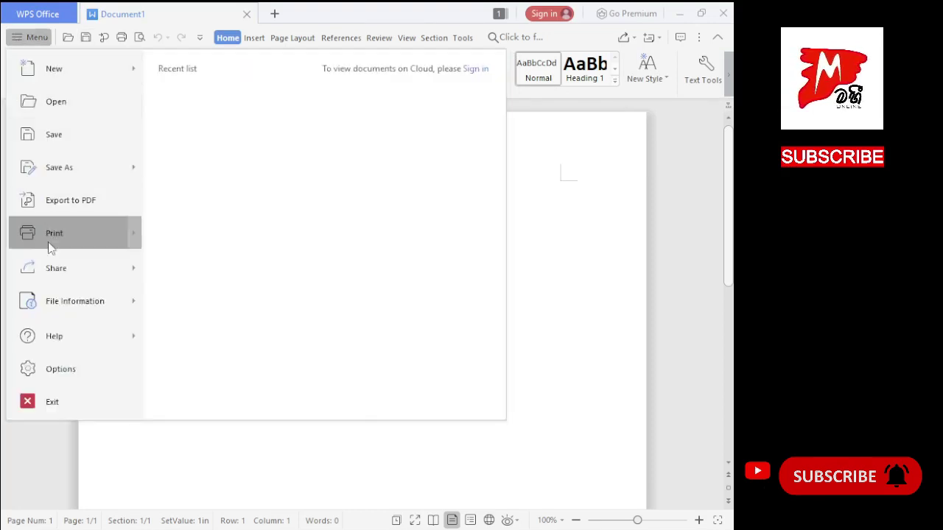
click(82, 368)
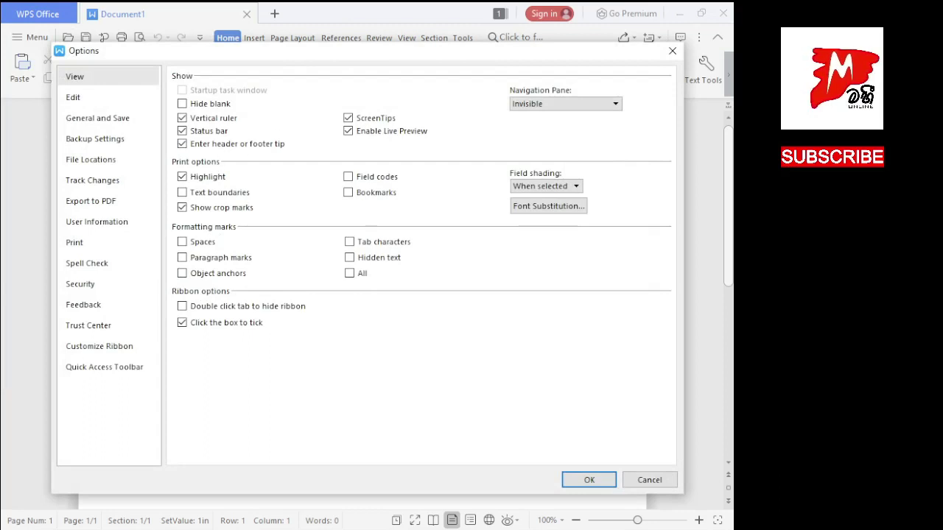
click(671, 50)
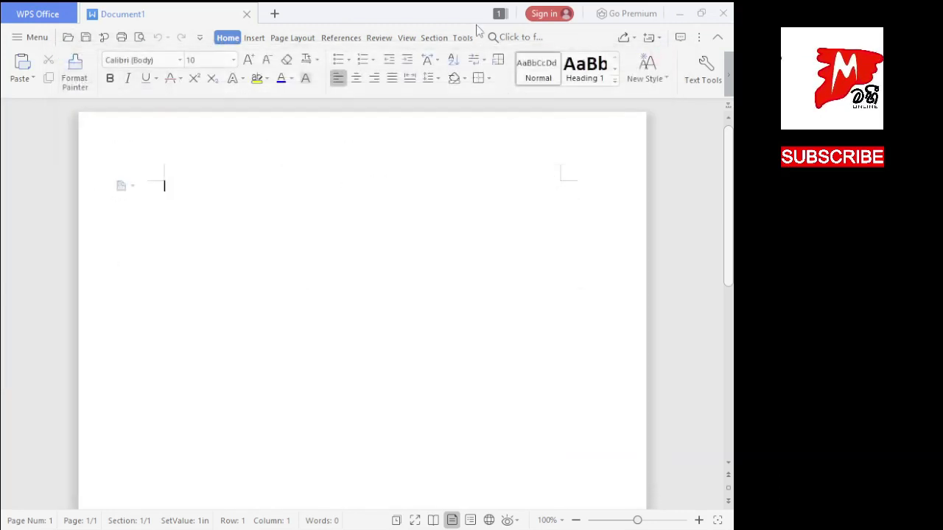
click(248, 15)
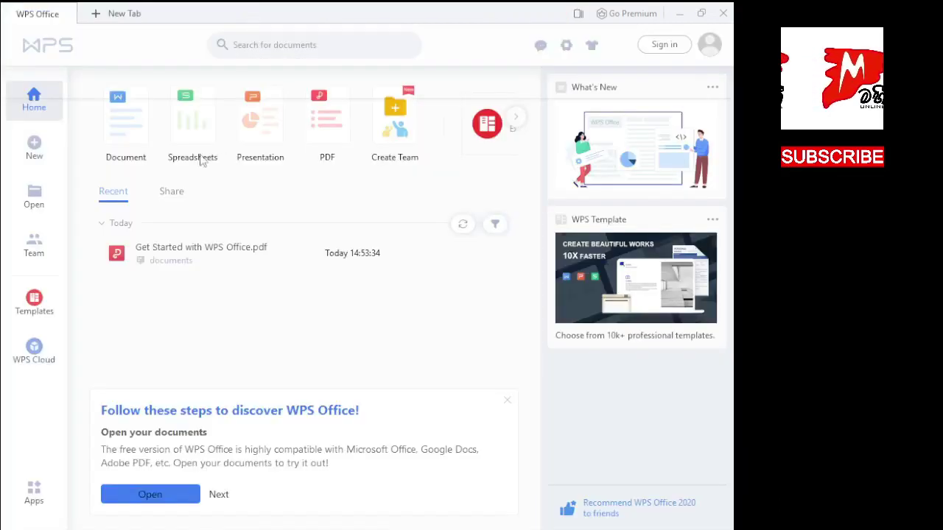
Step: Create a blank spreadsheet, Book1, and dismiss the default-office-software prompt
click(188, 116)
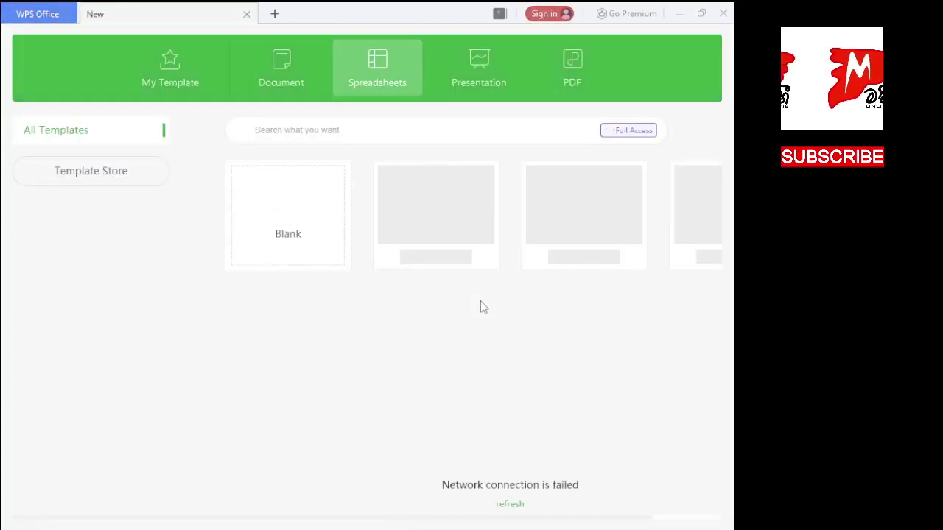
click(268, 236)
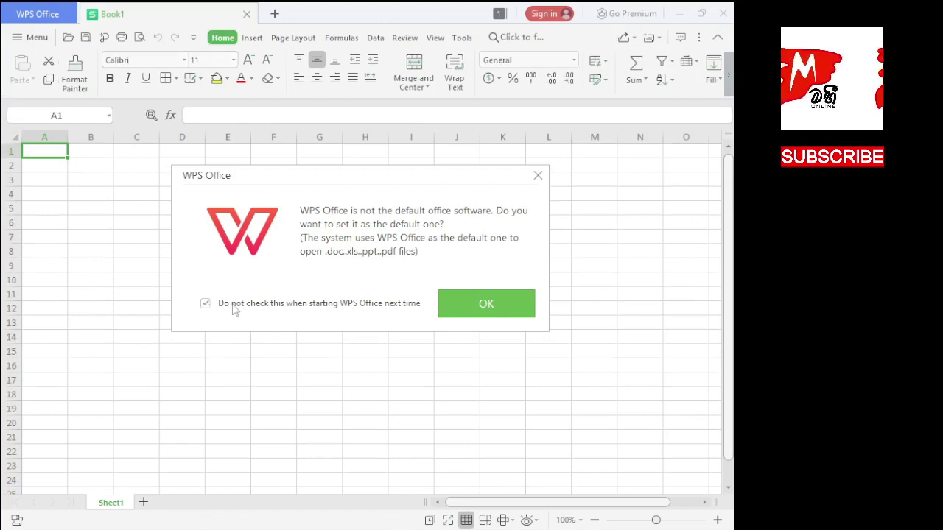
click(528, 312)
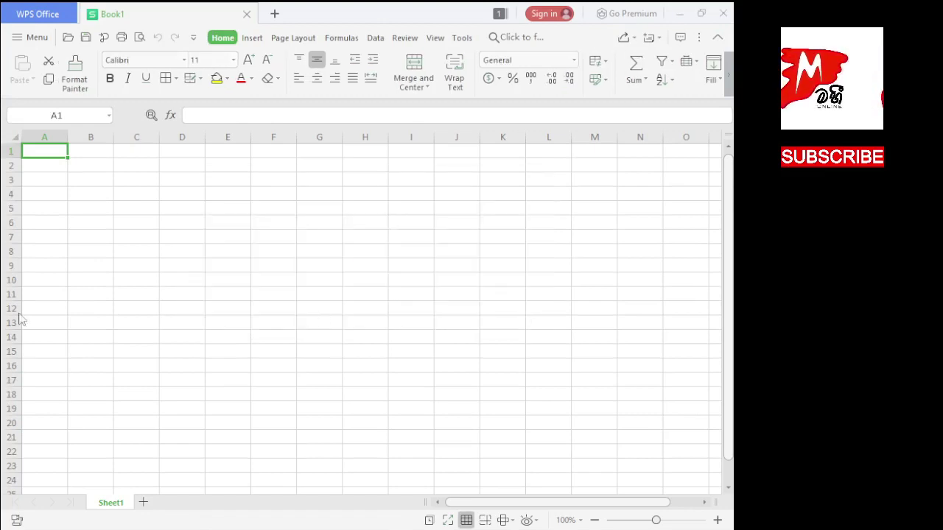
Step: Select a few cells, make row 9 slightly taller, then undo the height change
click(86, 293)
click(180, 272)
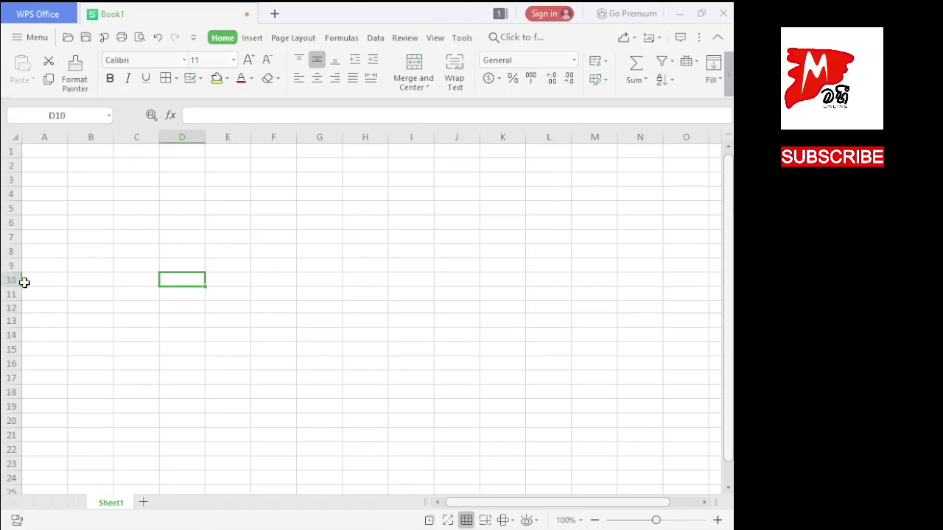
drag(16, 272, 15, 281)
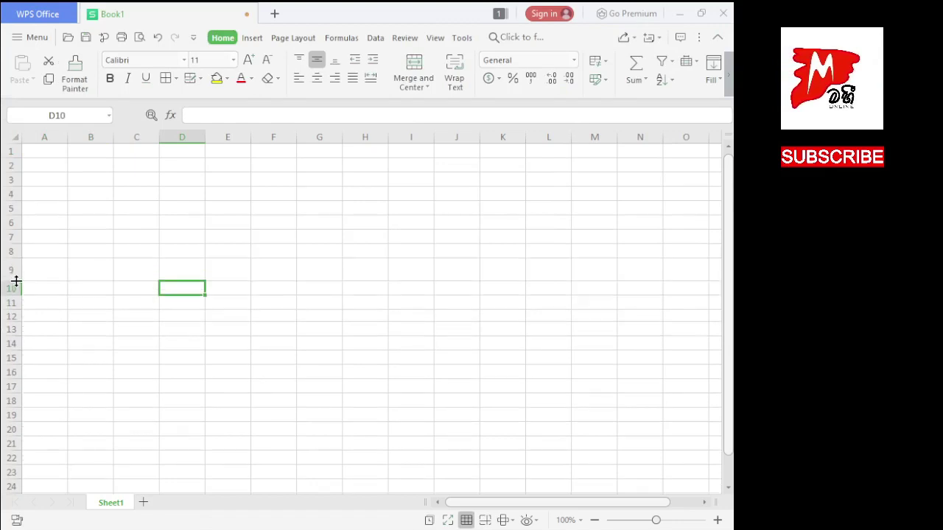
click(157, 38)
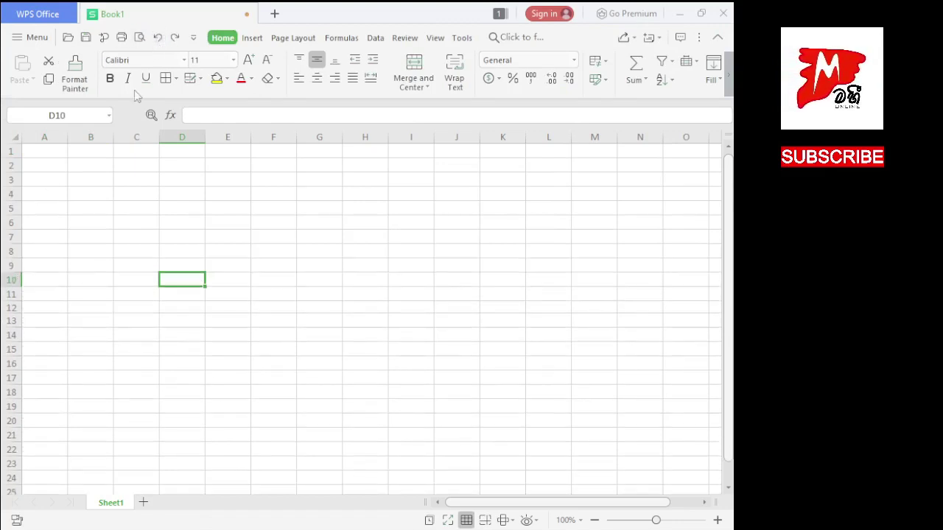
click(145, 233)
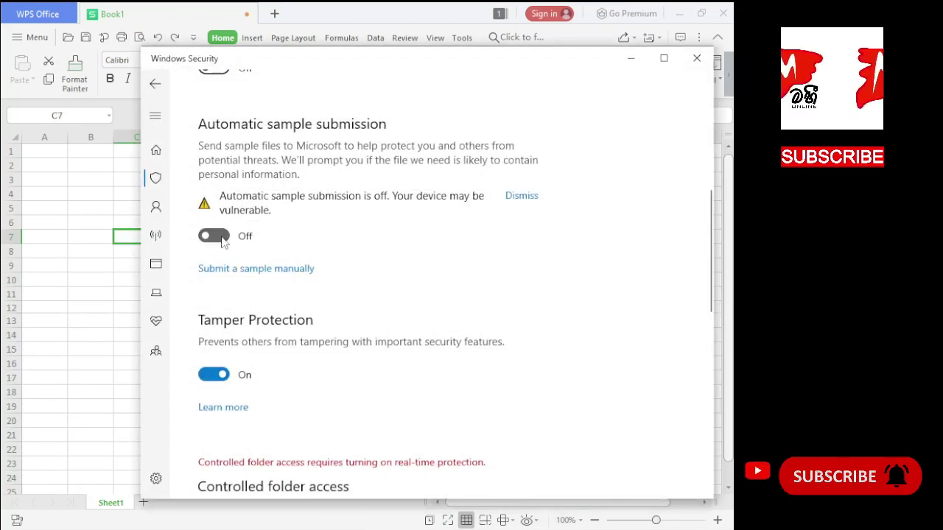
Step: Turn on automatic sample submission and cloud-delivered protection, then close Windows Security
click(213, 236)
scroll(318, 235, up, 1)
click(213, 195)
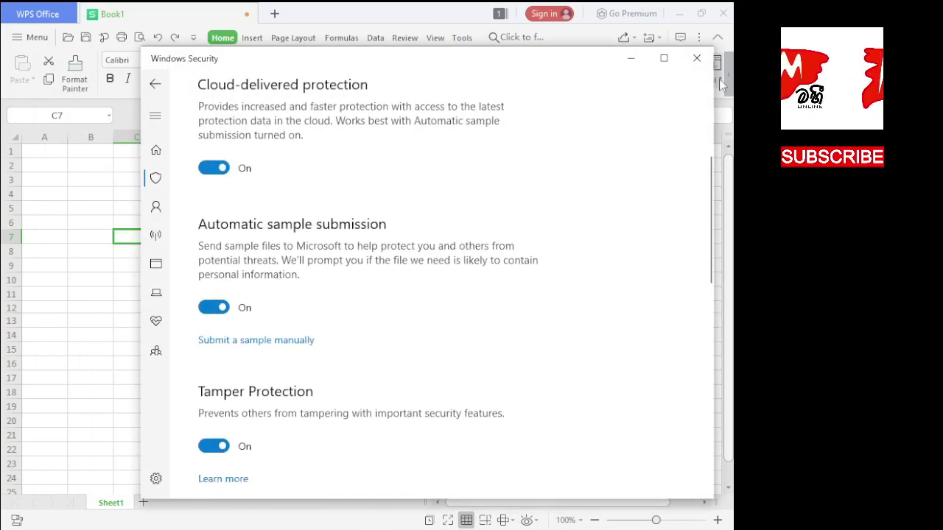
click(698, 61)
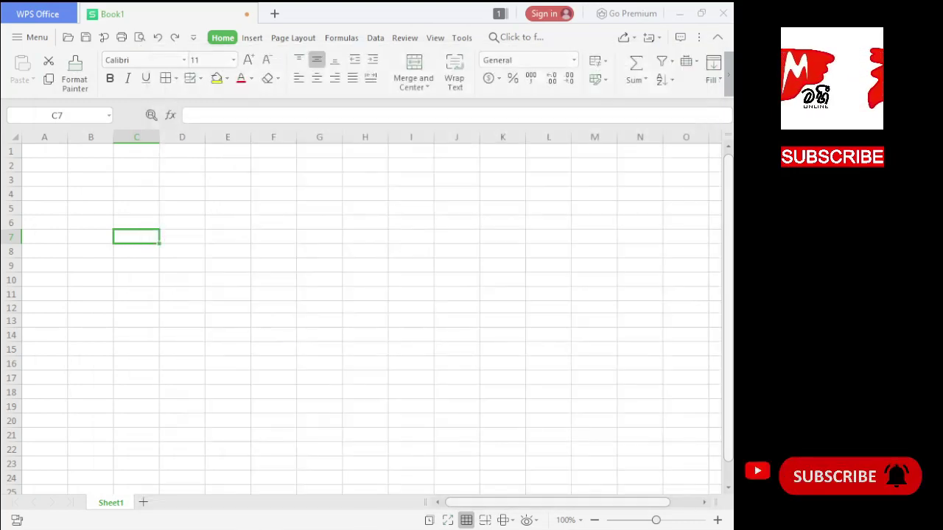
Step: Close the leftover Download, WPS Office and This PC windows, and discard Book1 without saving
mouse_move(268, 525)
click(450, 409)
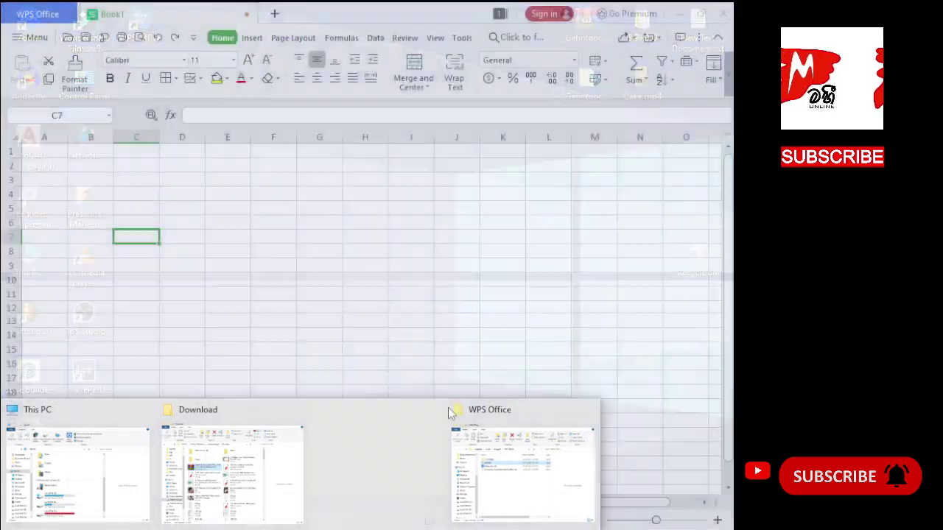
click(311, 409)
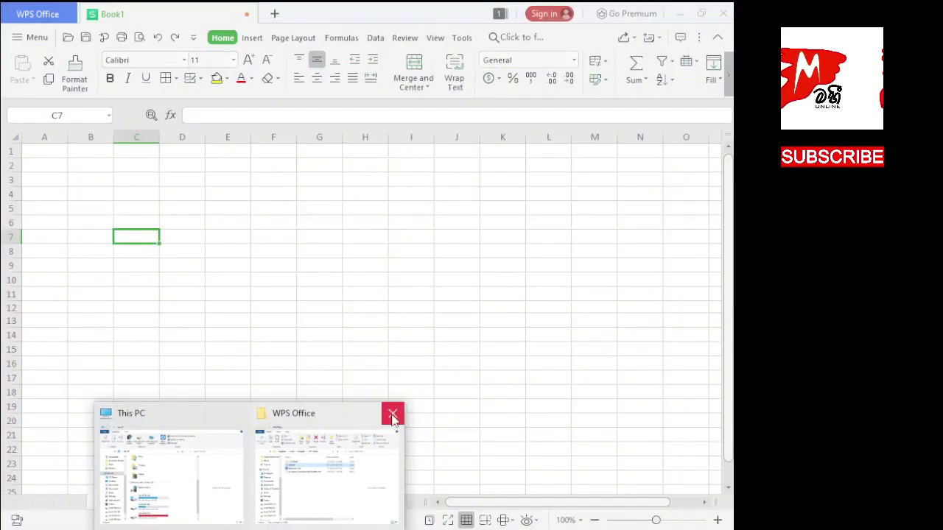
click(393, 415)
click(313, 415)
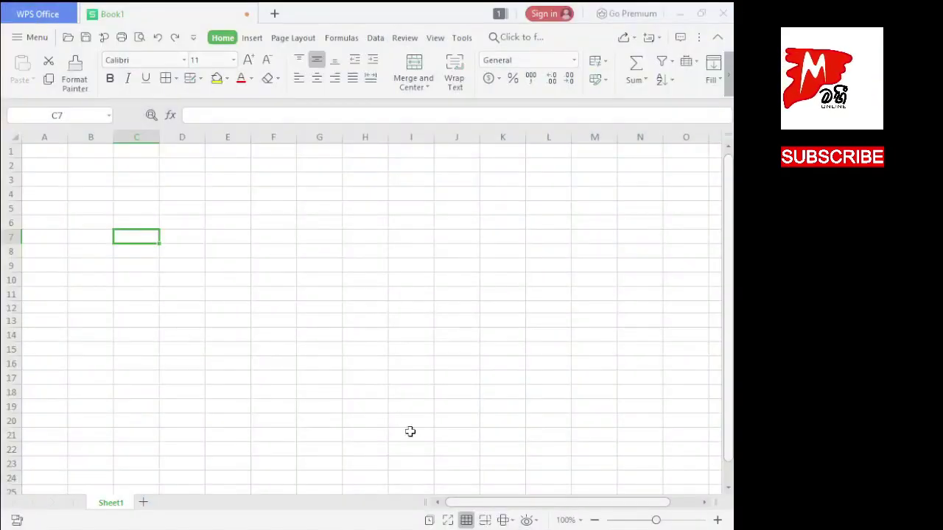
click(246, 14)
click(356, 289)
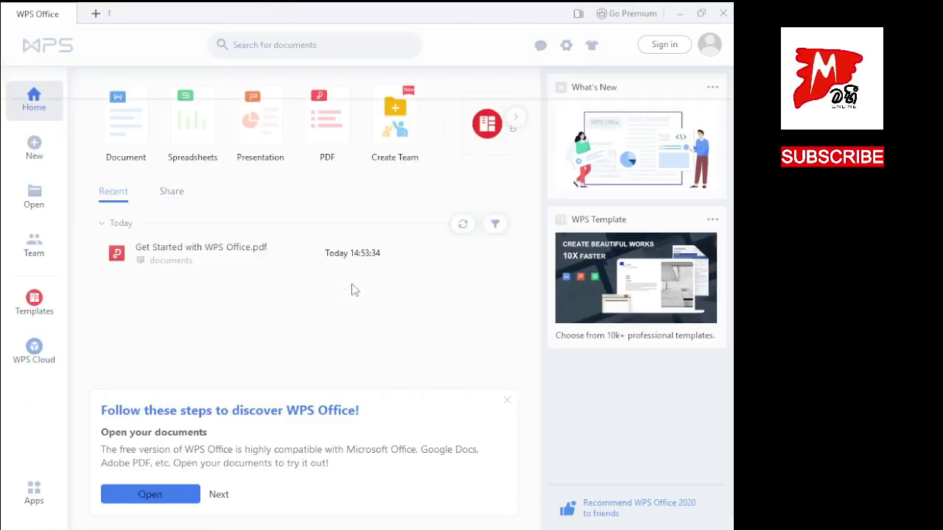
Step: Create blank Presentation1 and browse its Insert, Design, Transitions, Animation and Slide Show tabs
click(262, 157)
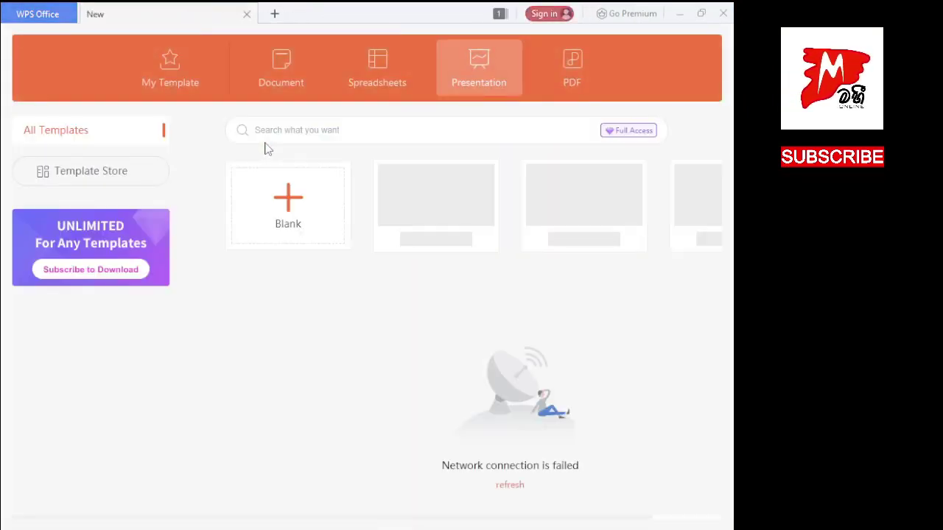
click(258, 222)
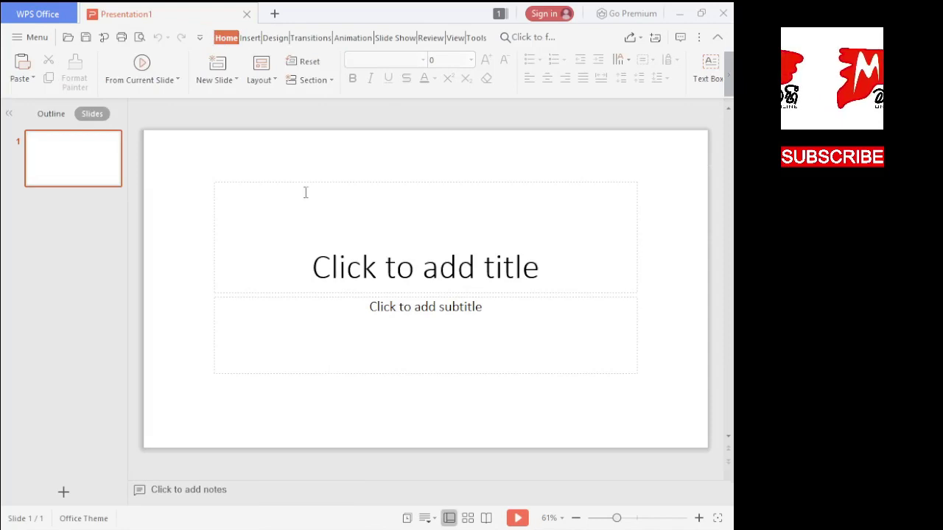
click(250, 37)
click(274, 38)
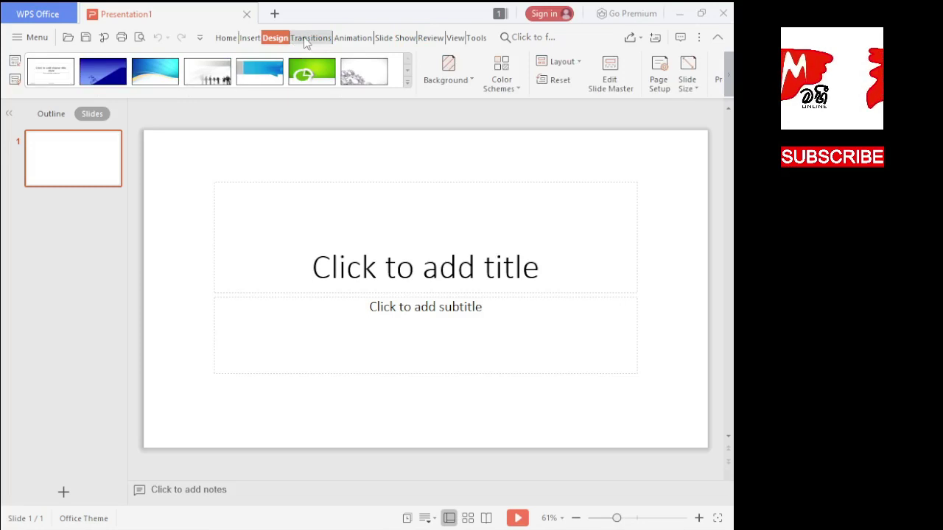
click(307, 38)
click(345, 39)
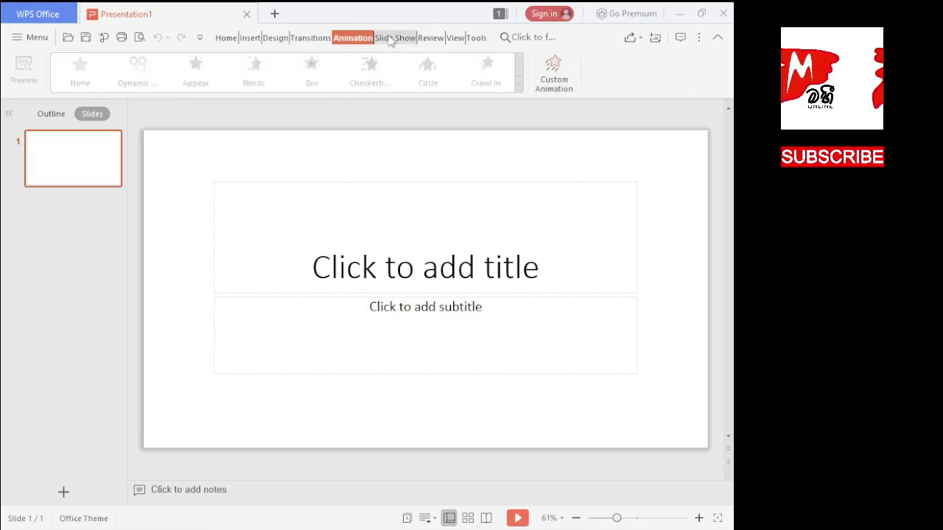
click(391, 39)
click(354, 39)
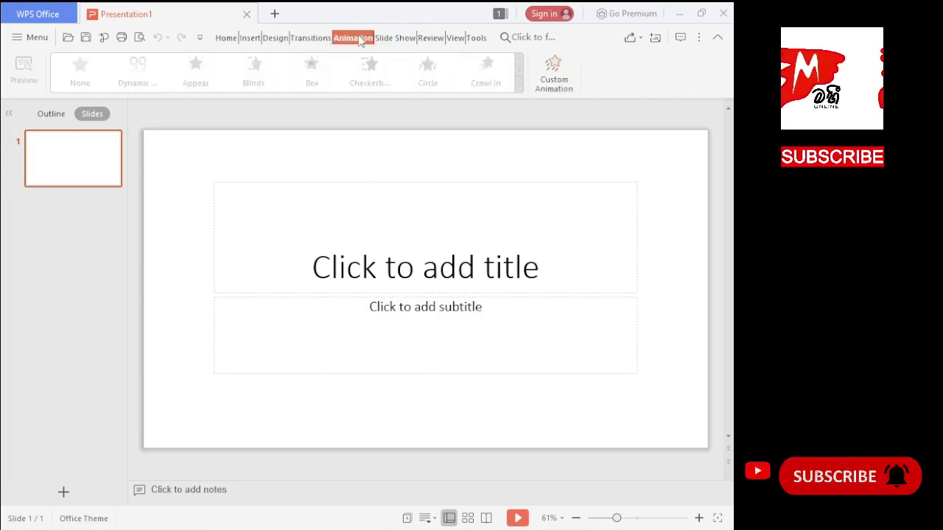
click(394, 38)
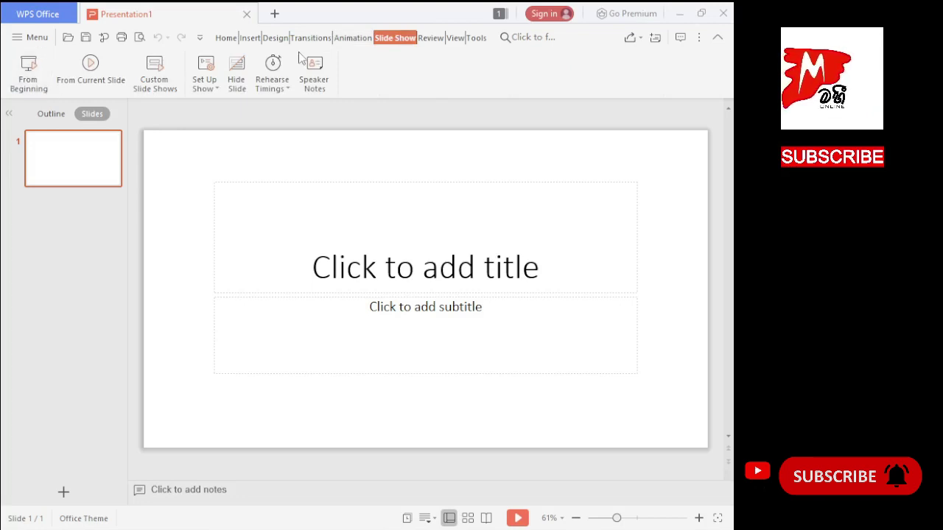
Step: Close Presentation1, view the PDF creation page, then close it back to the home page
click(246, 14)
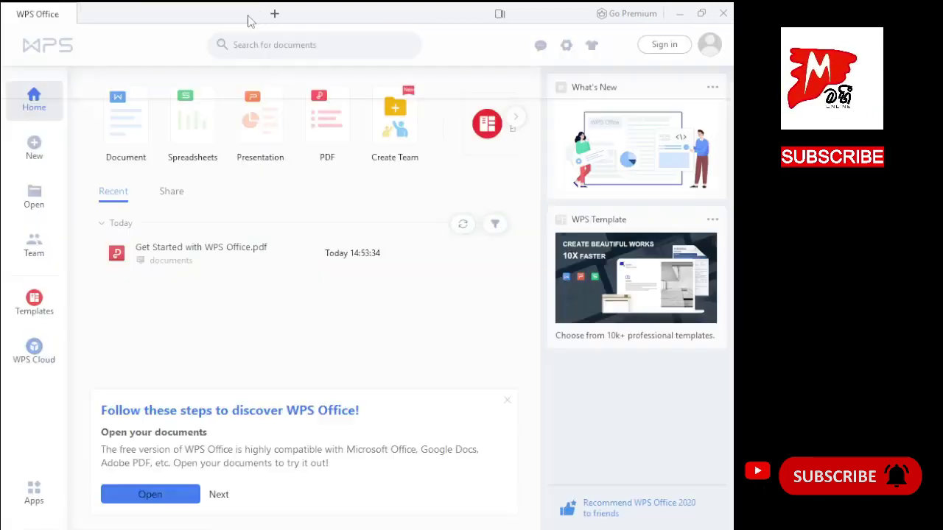
click(333, 148)
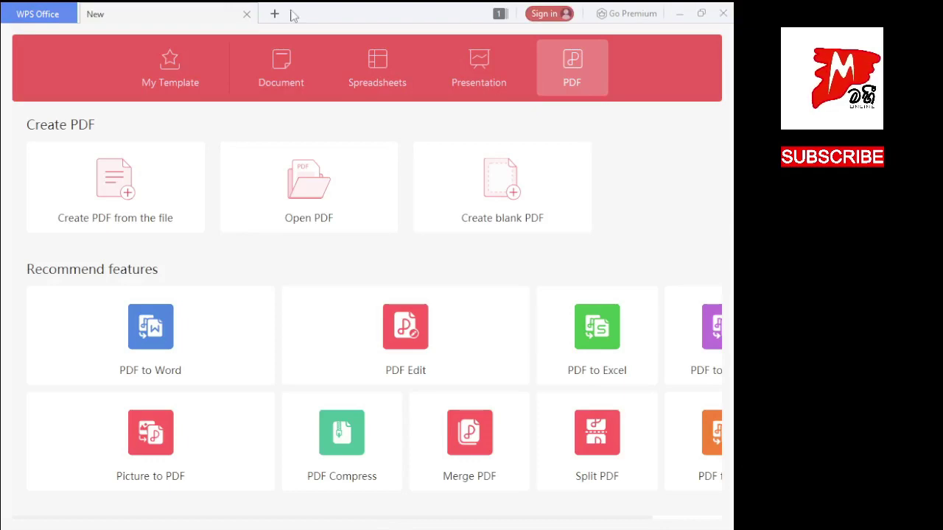
click(247, 14)
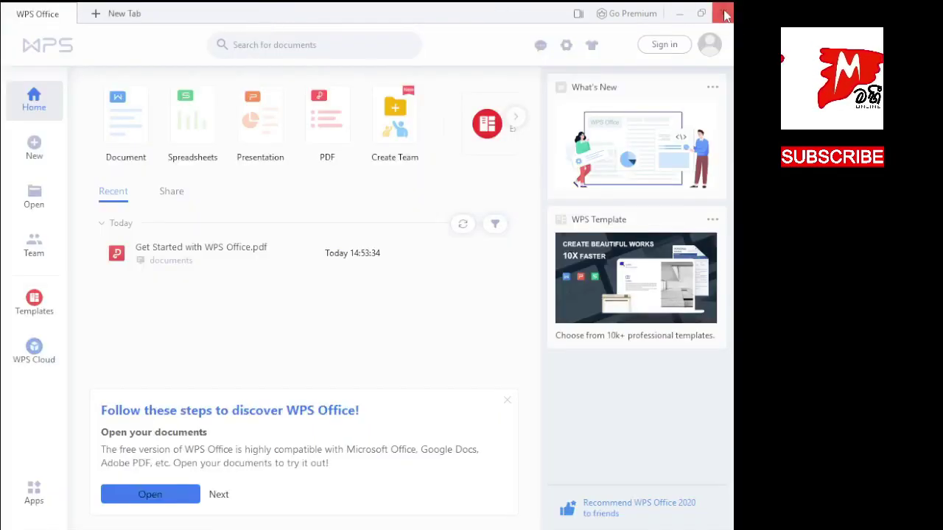